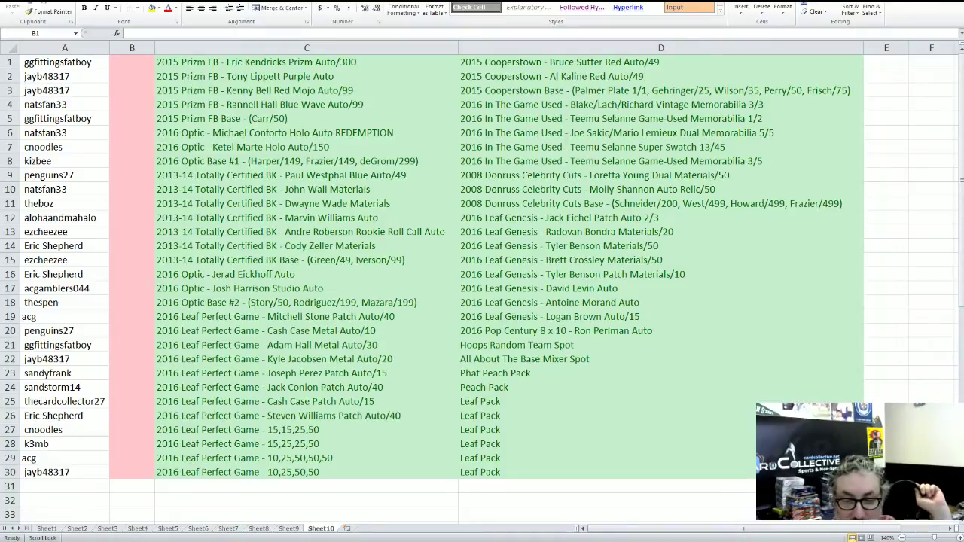
Move the 2016 In The Game Used - Blake/Lach/Richard Vintage Memorabilia 3/3 entry from D4 to B1.
key("alt+Tab")
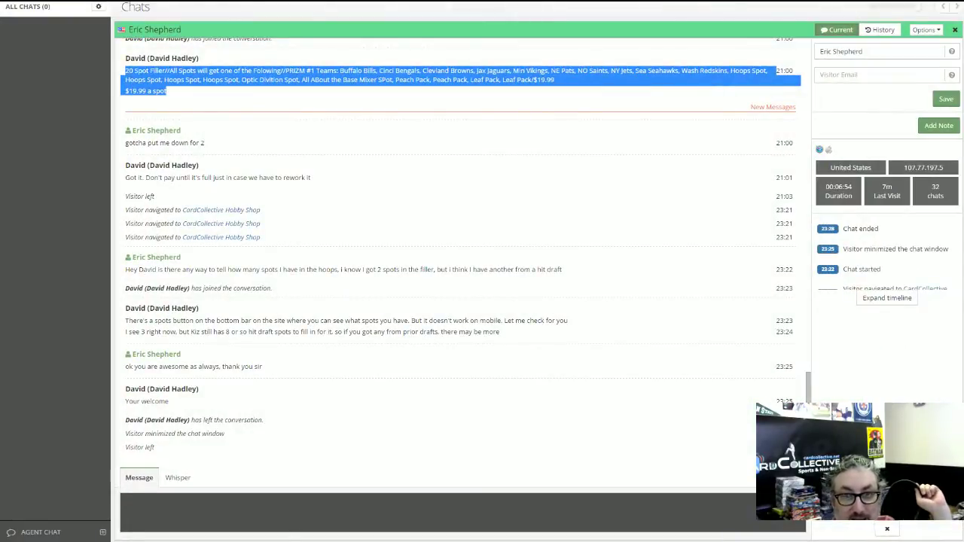
key("alt+Tab")
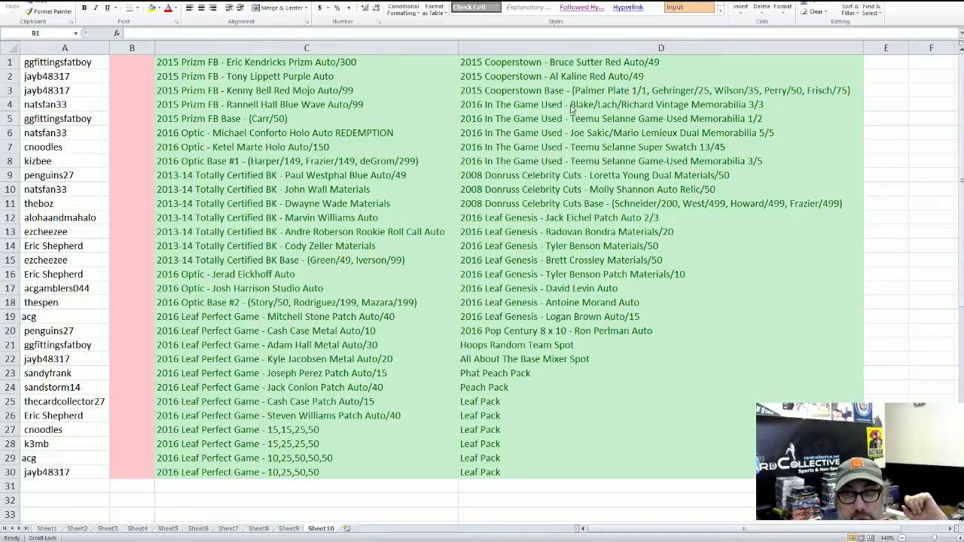
left_click(515, 105)
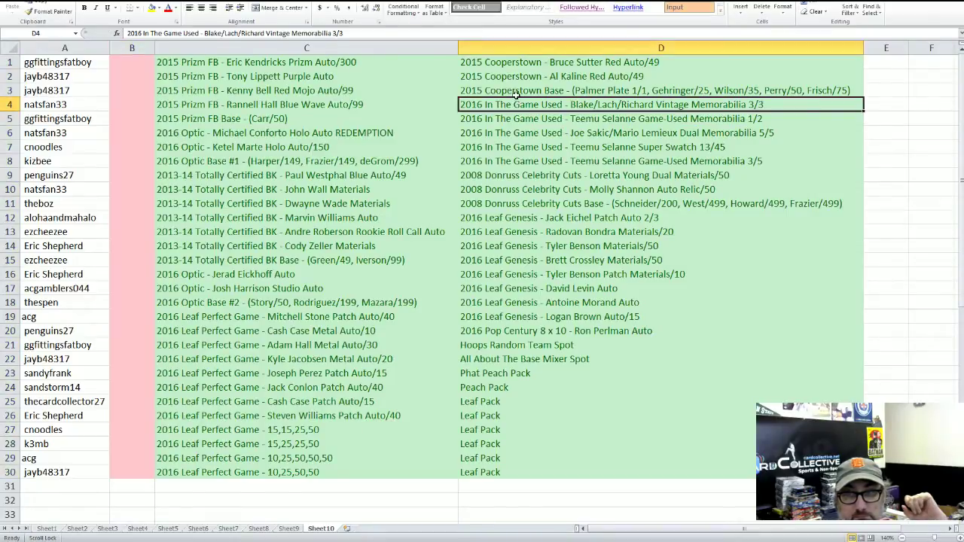
left_click_drag(517, 99, 141, 58)
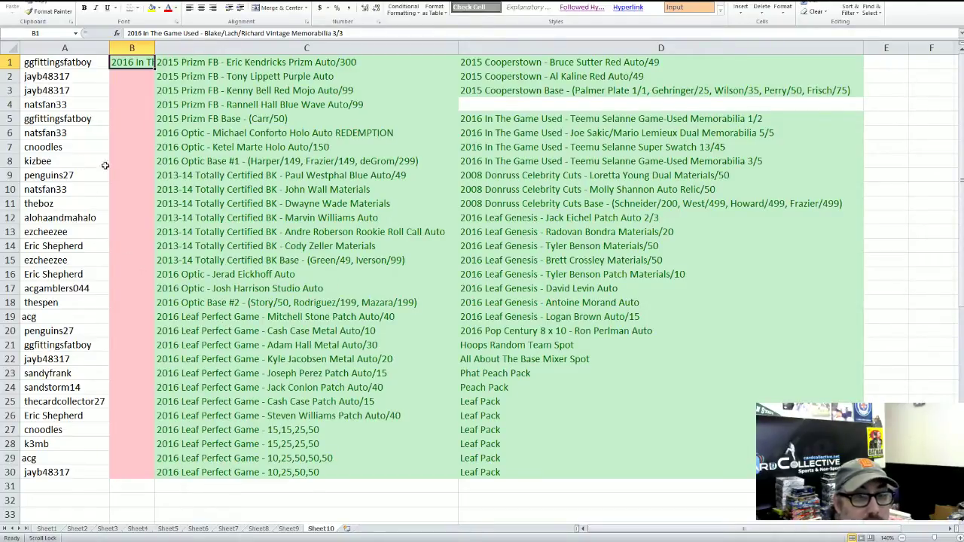
Move the 2016 Leaf Genesis Tyler Benson Materials/50 entry from D14 to B2 and Jack Eichel Patch Auto 2/3 from D12 to B3.
left_click(555, 246)
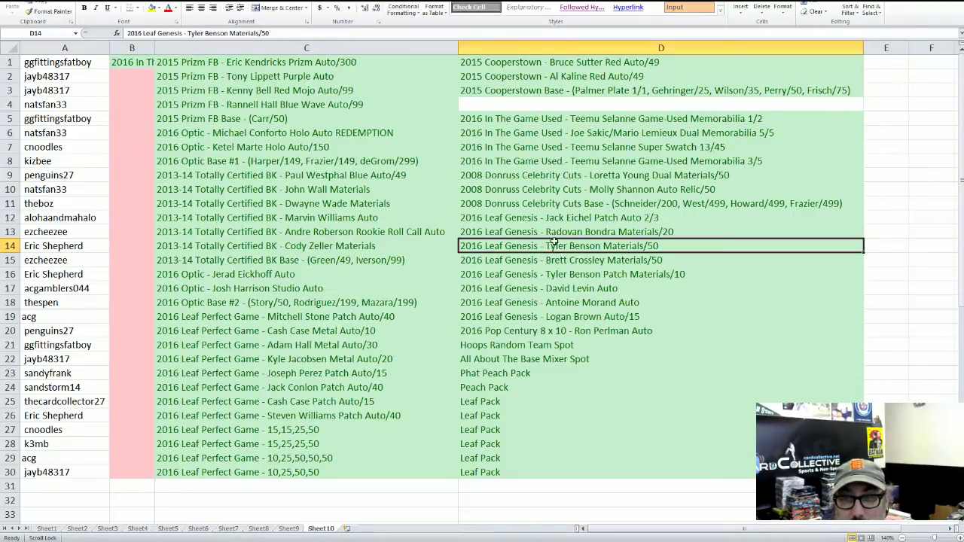
left_click_drag(553, 240, 135, 79)
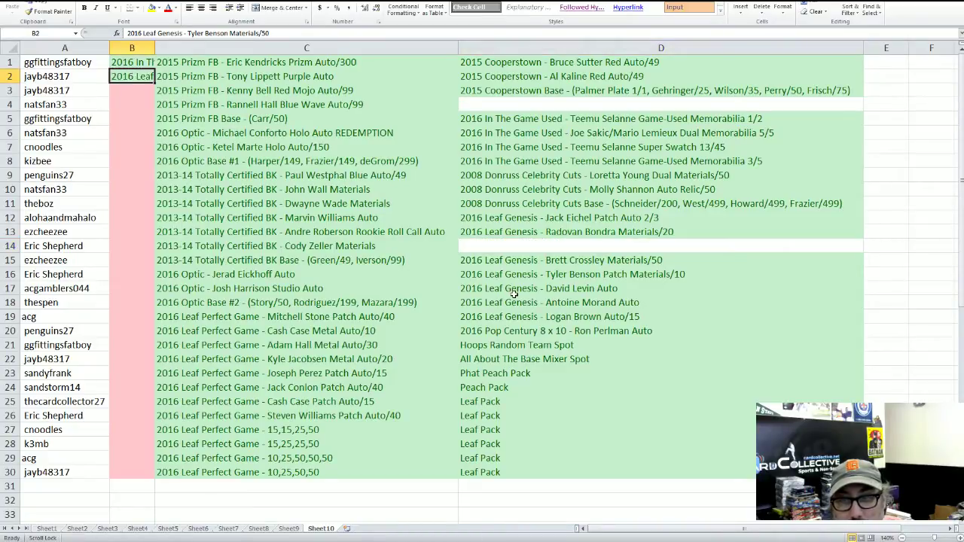
left_click(519, 216)
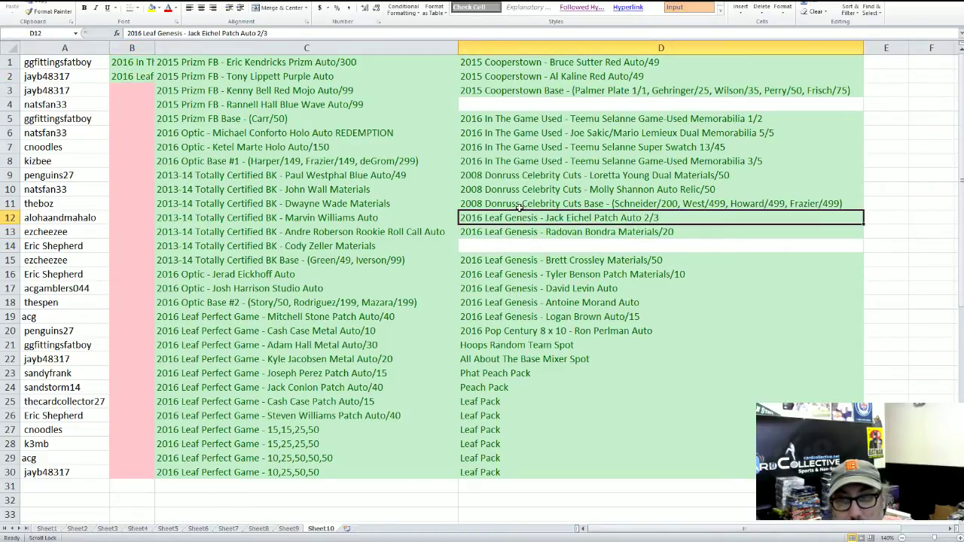
left_click_drag(519, 217, 153, 89)
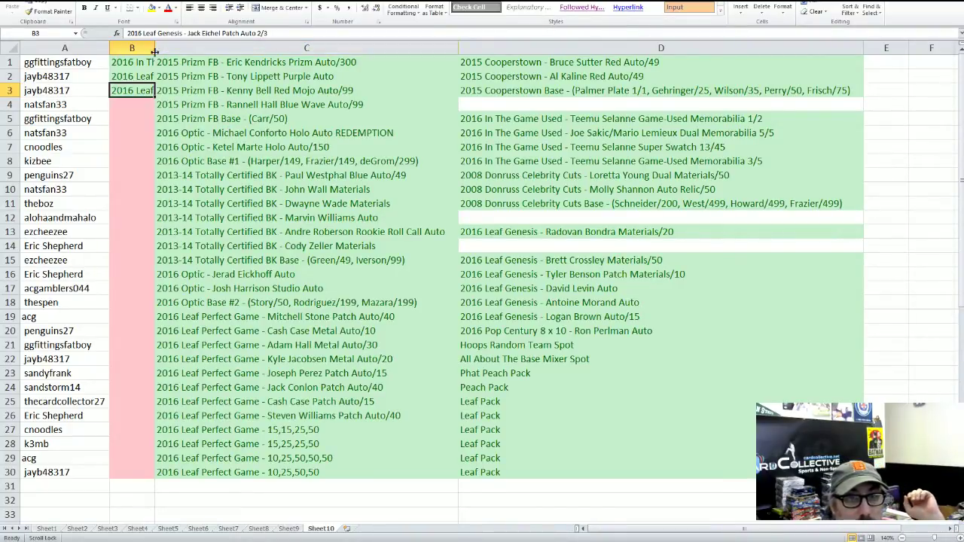
Move Tyler Benson Materials/50 from B2 to D12 and put Tyler Benson Patch Materials/10 from D16 in B2.
left_click(132, 76)
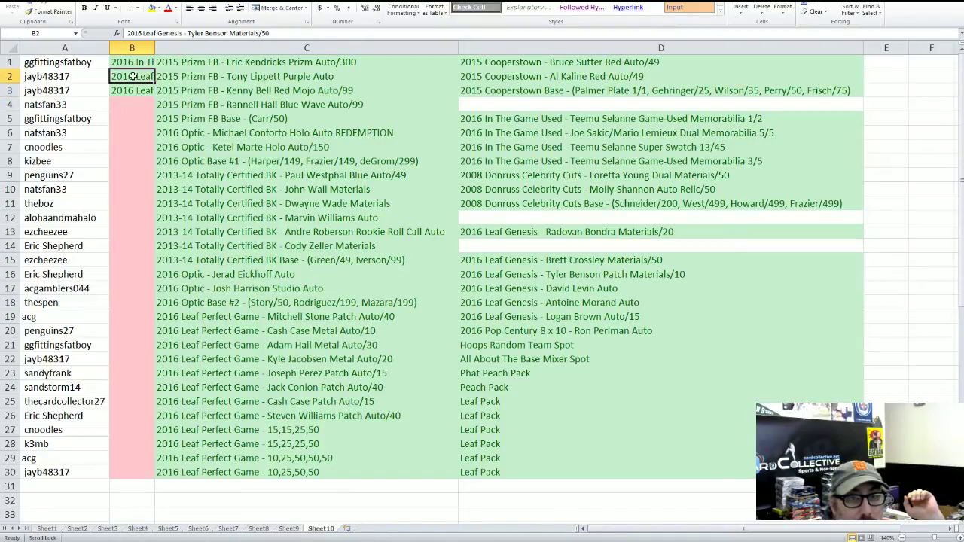
left_click_drag(133, 74, 511, 220)
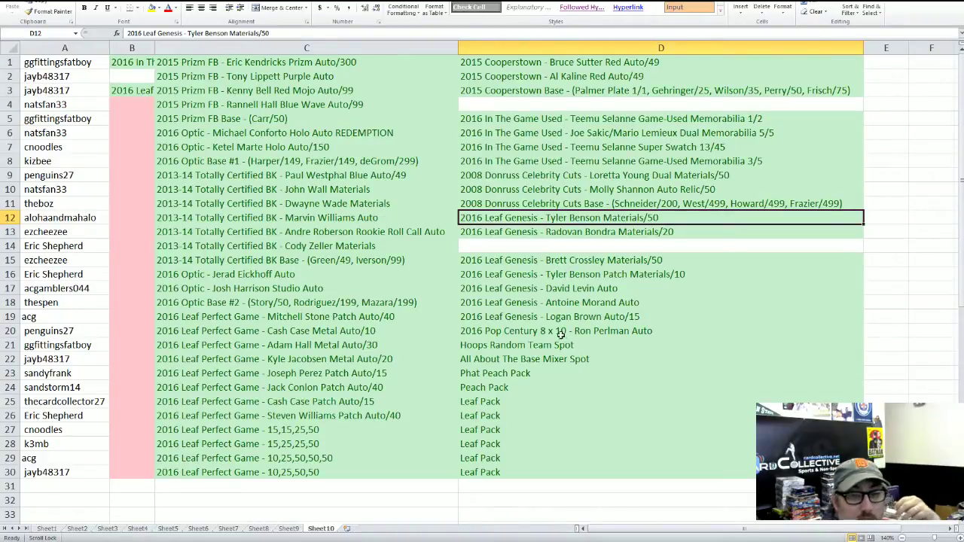
left_click(531, 277)
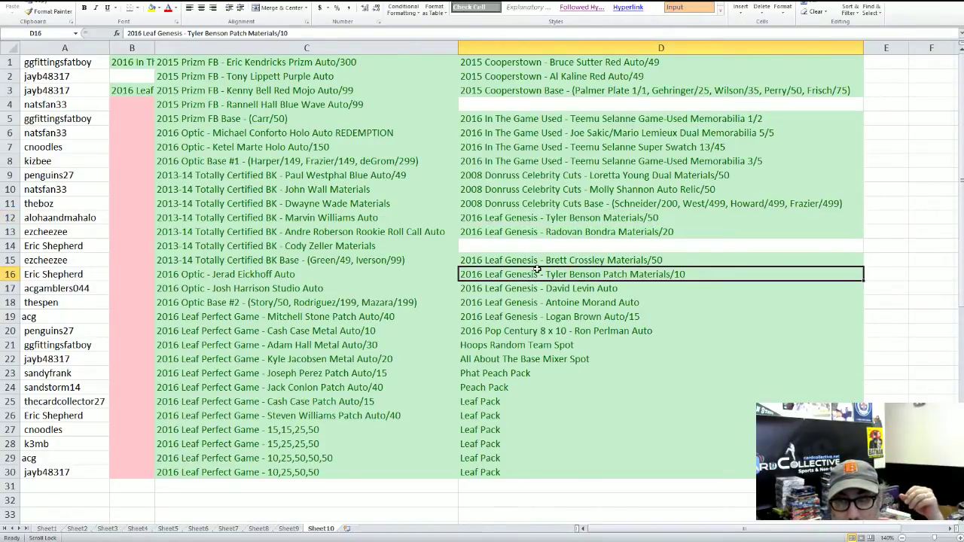
left_click_drag(536, 273, 130, 72)
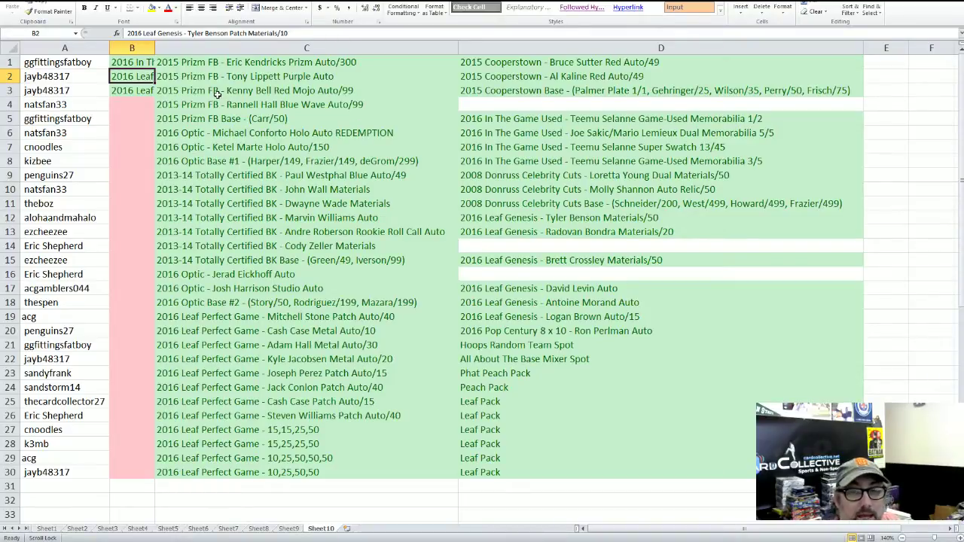
Move the 2015 Cooperstown - Al Kaline Red Auto/49 entry from D2 to B4.
left_click(500, 89)
left_click(505, 73)
left_click_drag(506, 70, 135, 109)
left_click(119, 124)
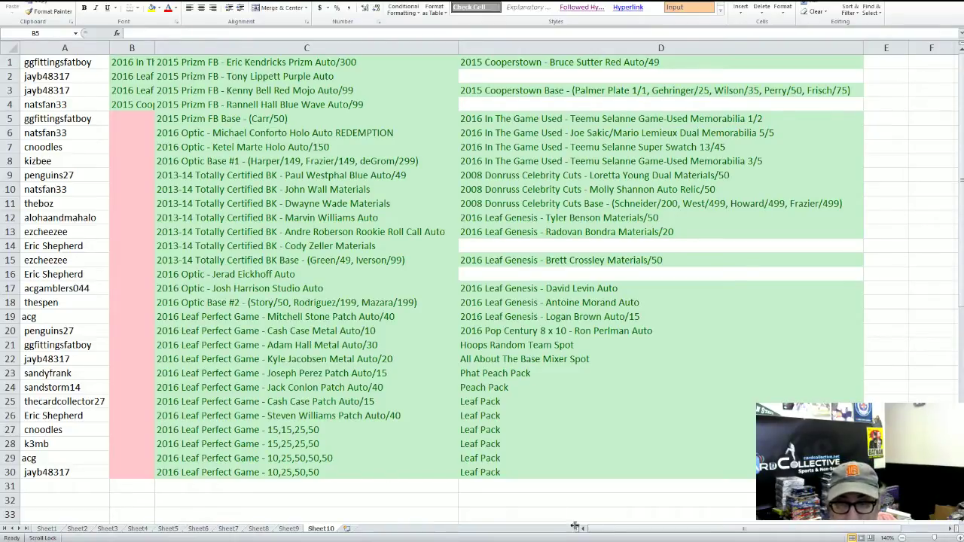
Replace the Hoops Random Team Spot in D21 with All About The Base Mixer Spot by filling up from D22.
left_click(586, 345)
left_click(583, 358)
left_click_drag(865, 364, 858, 345)
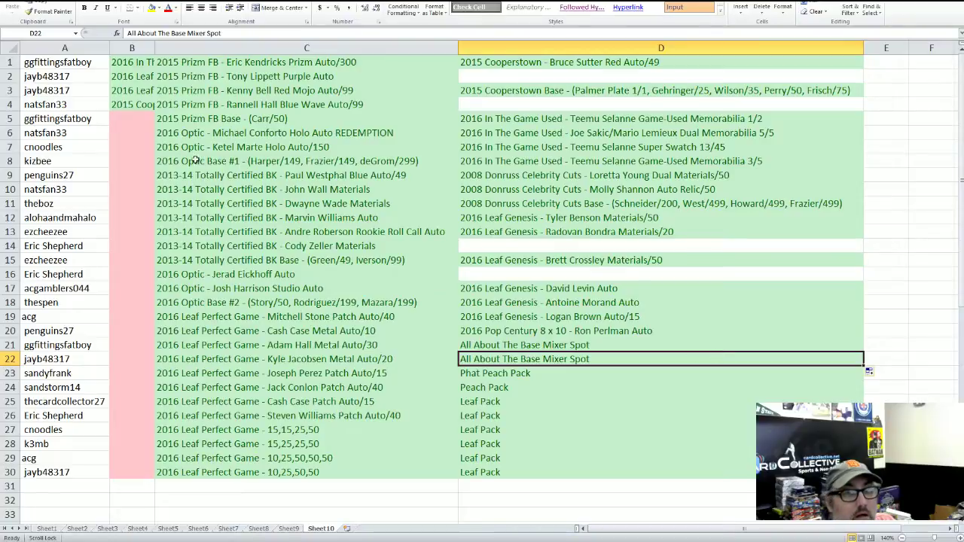
Move the 2016 In The Game Used - Joe Sakic/Mario Lemieux Dual Memorabilia 5/5 entry from D6 to B5.
left_click(142, 117)
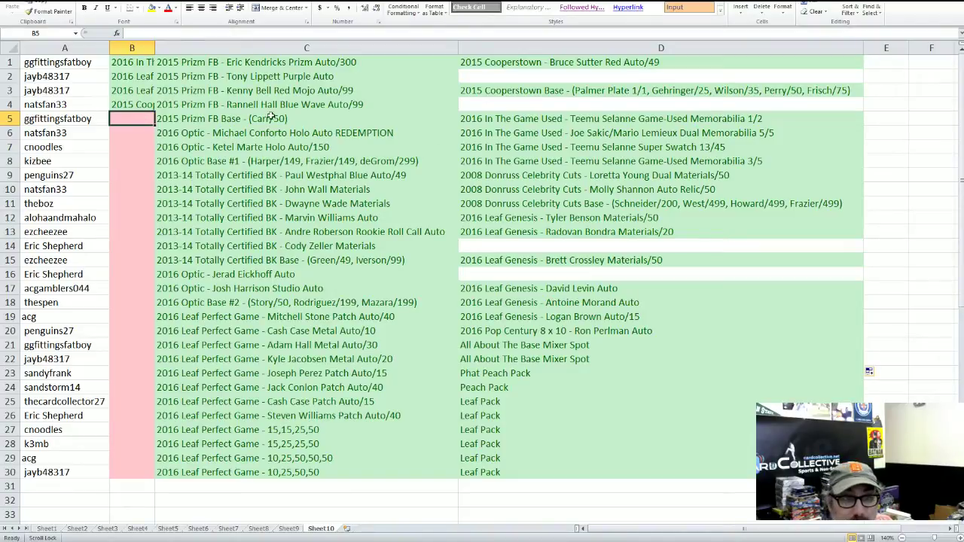
left_click(90, 136)
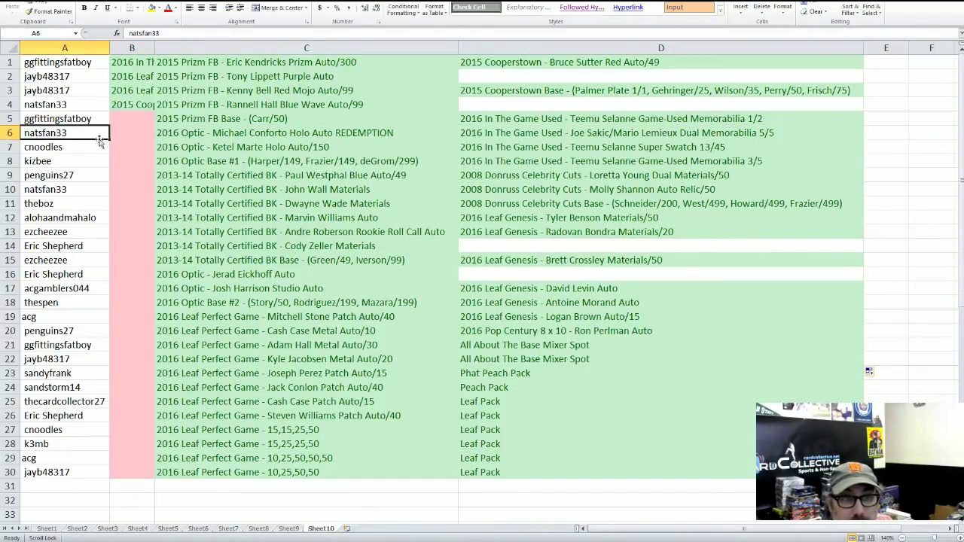
left_click(467, 134)
left_click_drag(493, 127, 140, 120)
left_click(136, 133)
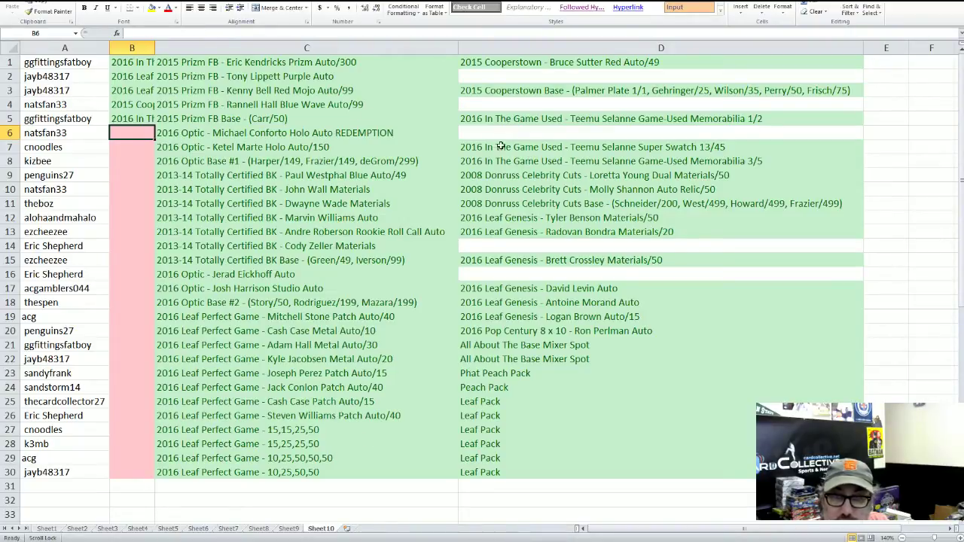
Move the Molly Shannon Auto Relic/50 entry from D10 to B6 and Teemu Selanne Game-Used Memorabilia 1/2 from D5 to B7.
left_click(622, 190)
left_click_drag(627, 186, 134, 128)
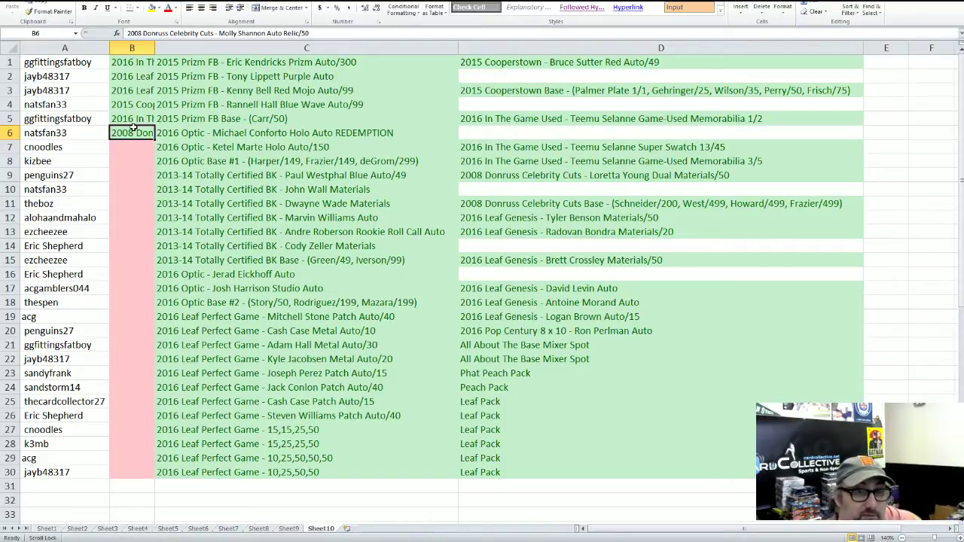
left_click(119, 152)
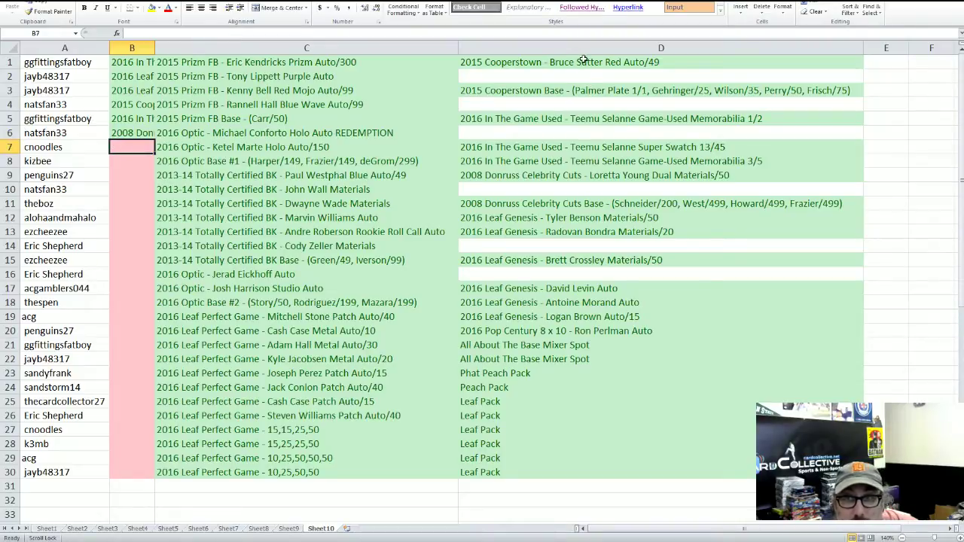
left_click(520, 118)
left_click_drag(548, 112, 118, 146)
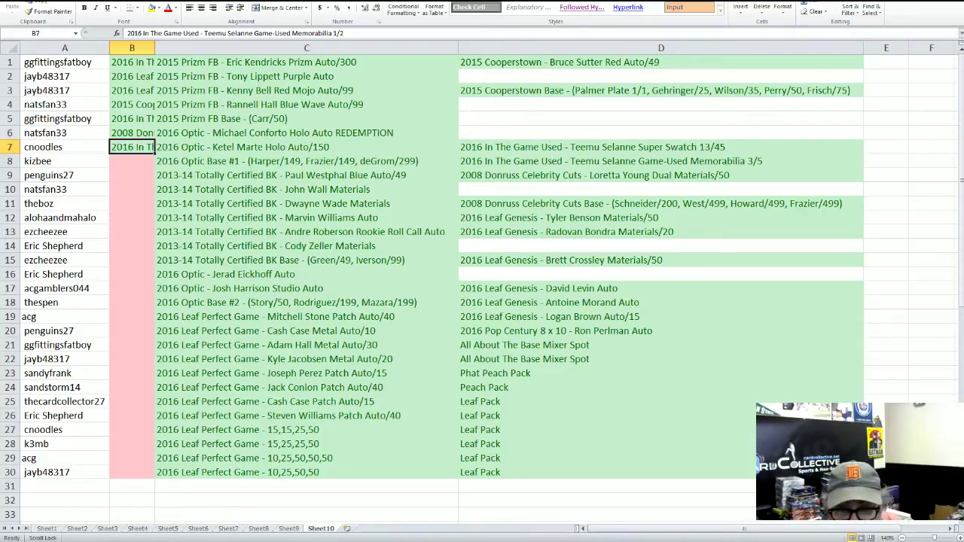
Move Phat Peach Pack from D23 to B8 and the 2015 Cooperstown Base lot from D3 to B9.
left_click(511, 380)
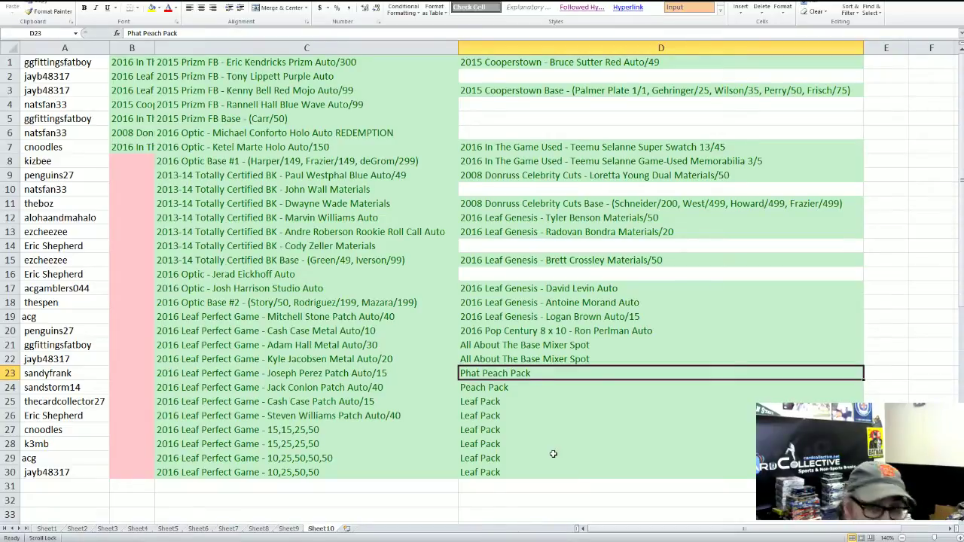
left_click_drag(550, 367, 136, 168)
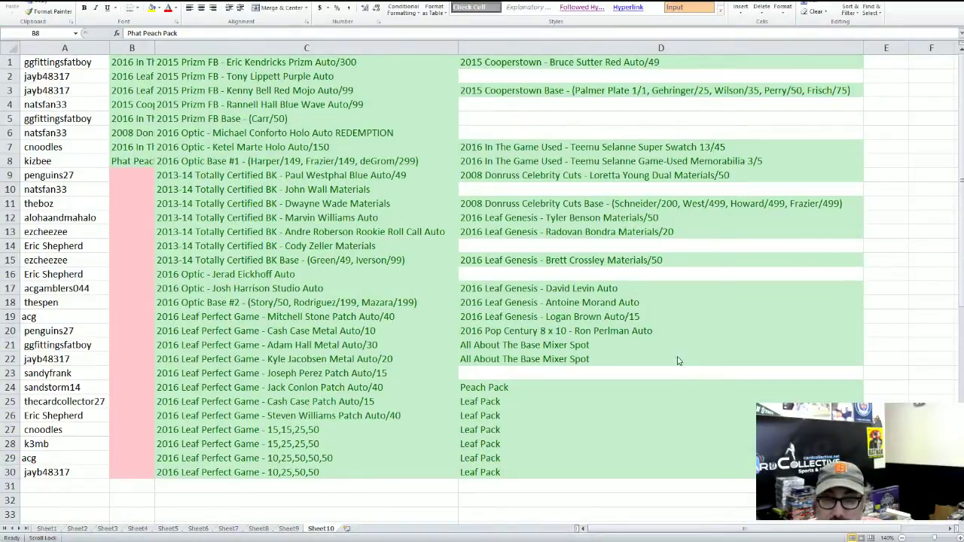
key("alt+Tab")
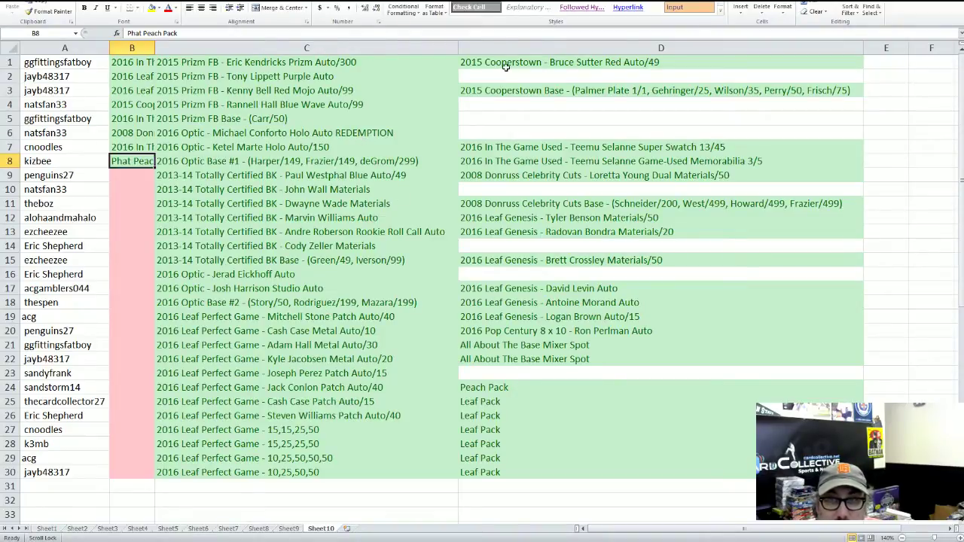
left_click(499, 92)
left_click_drag(500, 84, 119, 181)
left_click(119, 193)
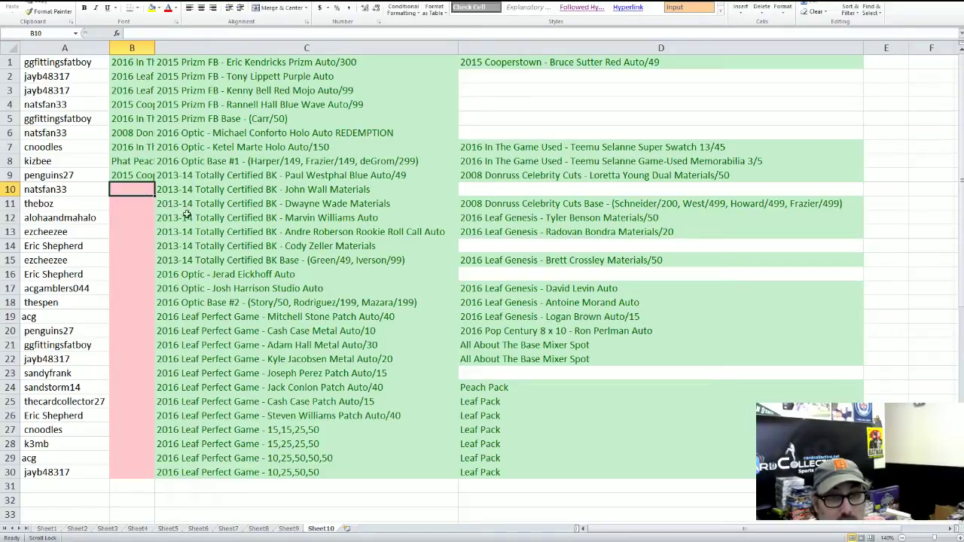
Move Michael Conforto Holo Auto REDEMPTION from C6 to B10 and 2016 Pop Century 8 x 10 - Ron Perlman Auto from D20 to B11.
left_click(211, 135)
left_click_drag(215, 128, 135, 184)
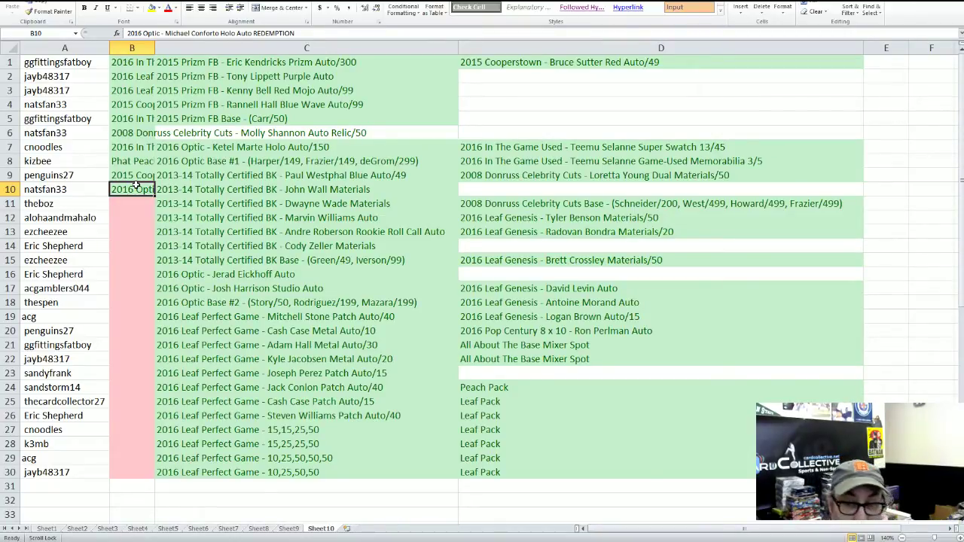
left_click(561, 330)
left_click_drag(561, 324, 142, 200)
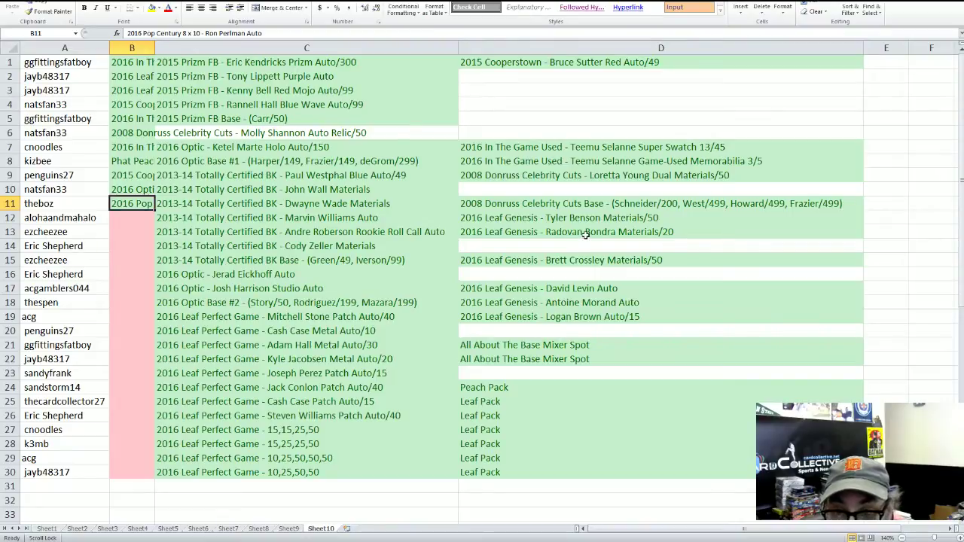
Move Peach Pack from D24 to B12 and 2008 Donruss Celebrity Cuts - Loretta Young Dual Materials/50 from D9 to B13.
left_click(515, 399)
left_click(516, 387)
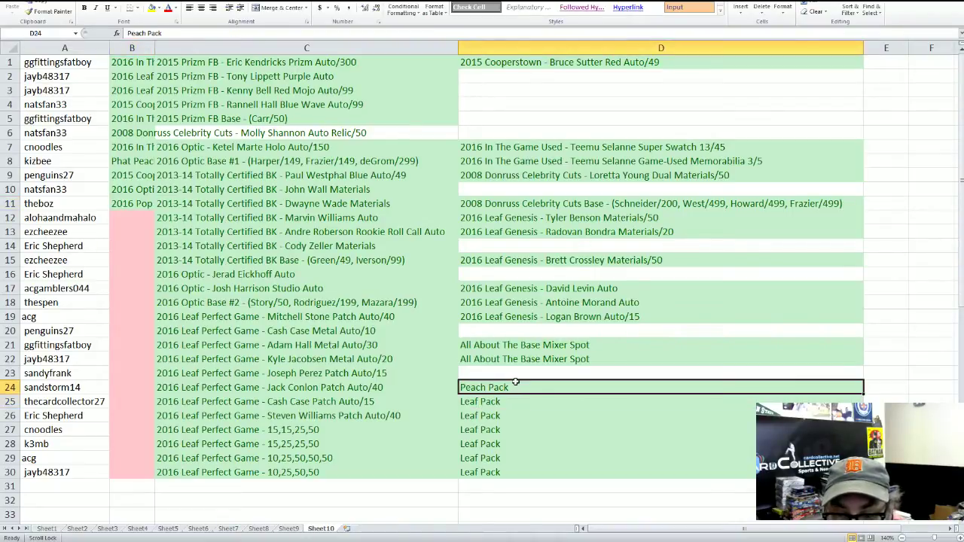
left_click_drag(515, 380, 142, 222)
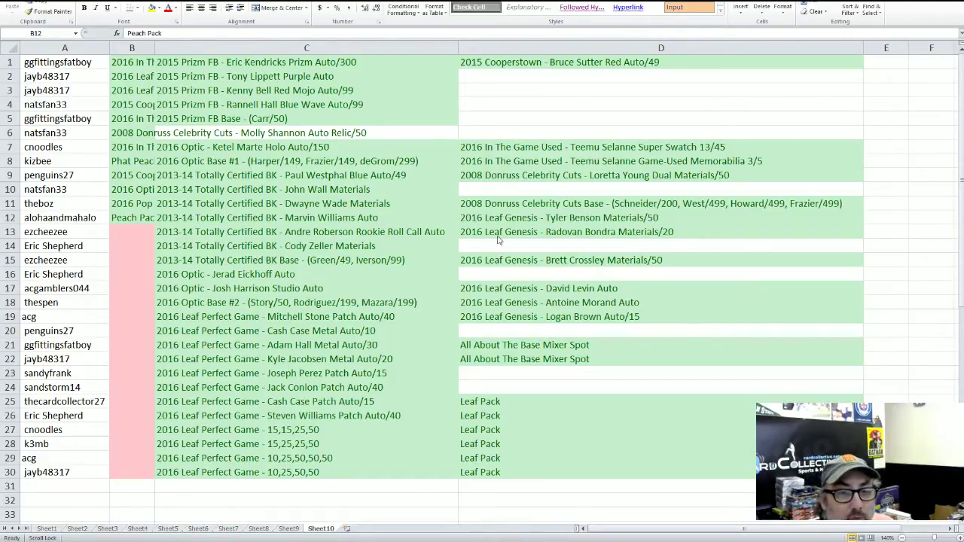
left_click(555, 174)
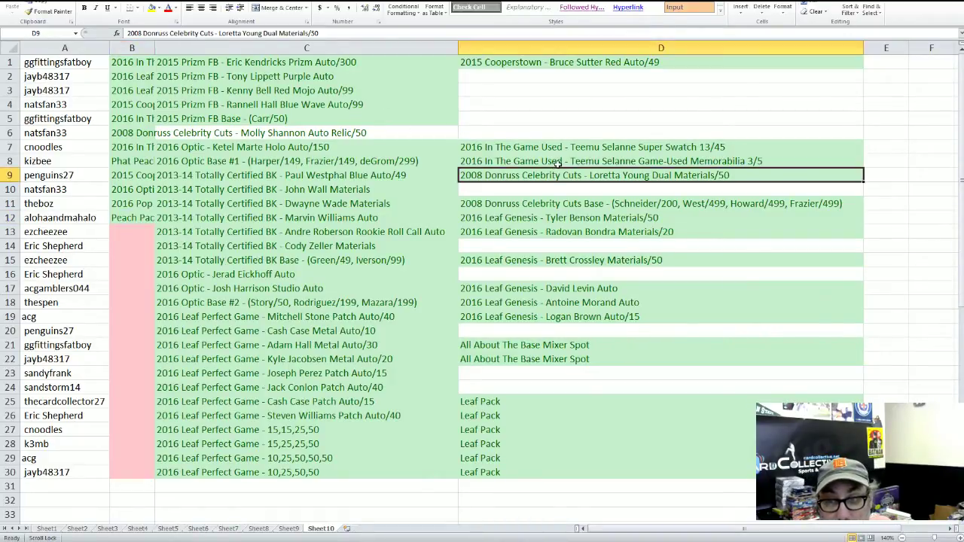
left_click_drag(556, 168, 114, 235)
left_click(126, 246)
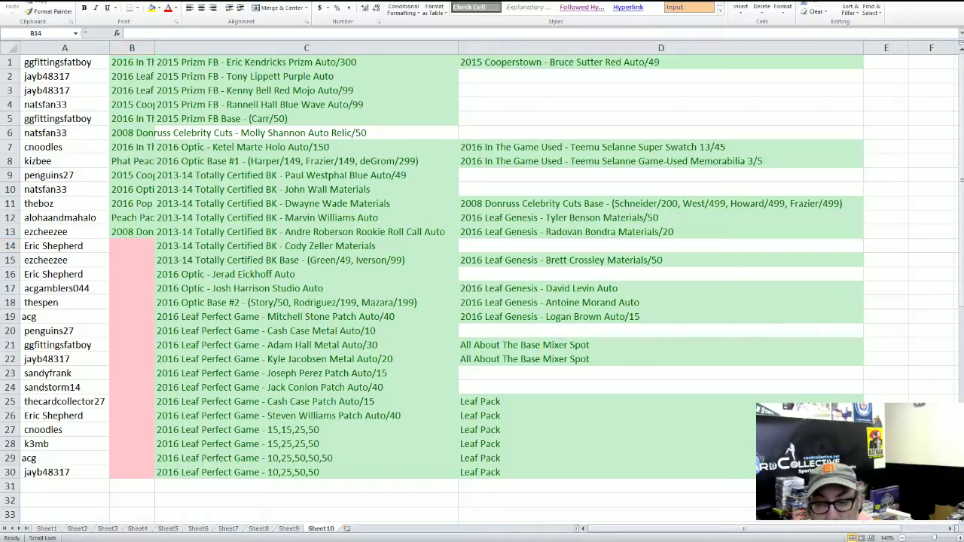
Switch to the CardCollective chat, join the customer's incoming conversation, and return to the spreadsheet.
key("alt+Tab")
key("alt+Tab")
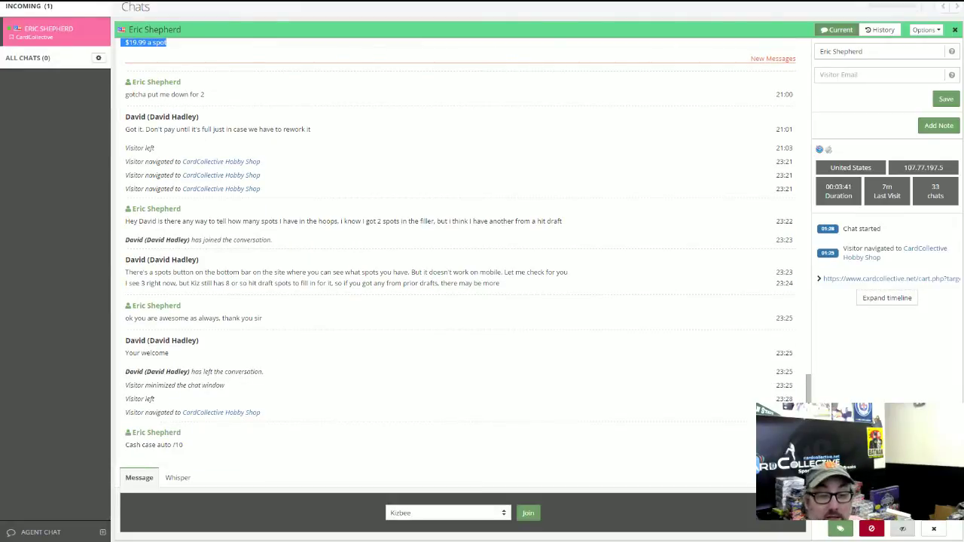
left_click(528, 513)
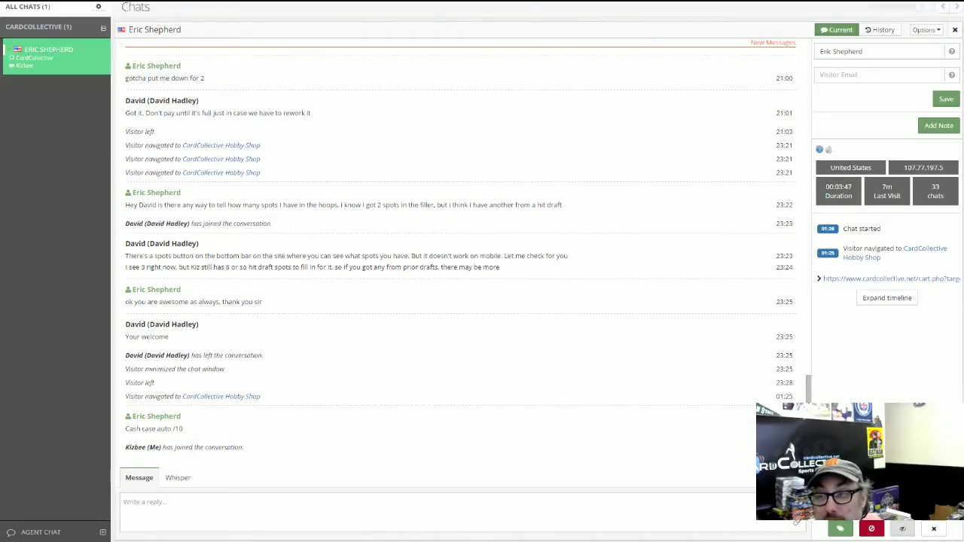
key("alt+Tab")
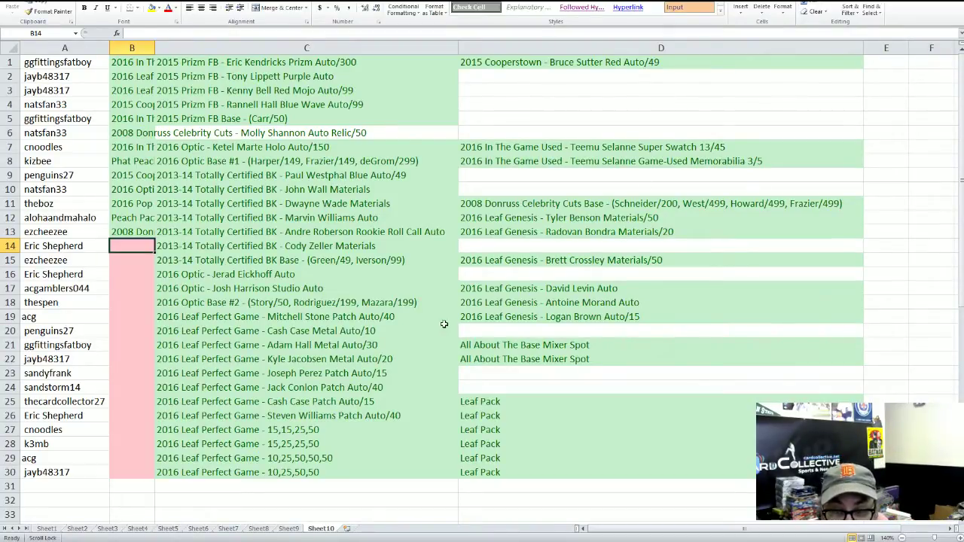
Move the 2016 Leaf Perfect Game - Cash Case Metal Auto/10 entry from C20 to B14.
left_click(371, 330)
left_click_drag(366, 323, 122, 246)
left_click(118, 258)
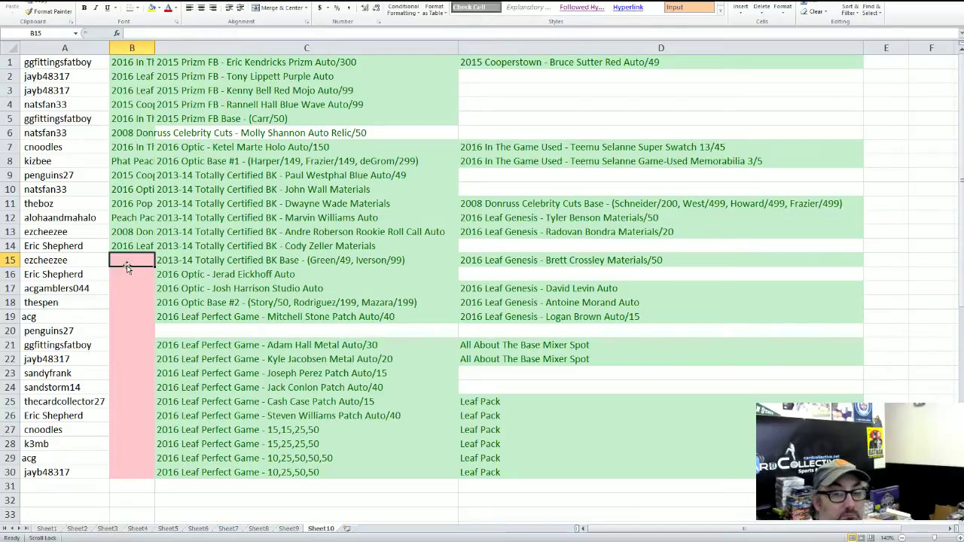
Move the All About The Base Mixer Spot entry from D22 to B15.
left_click(598, 354)
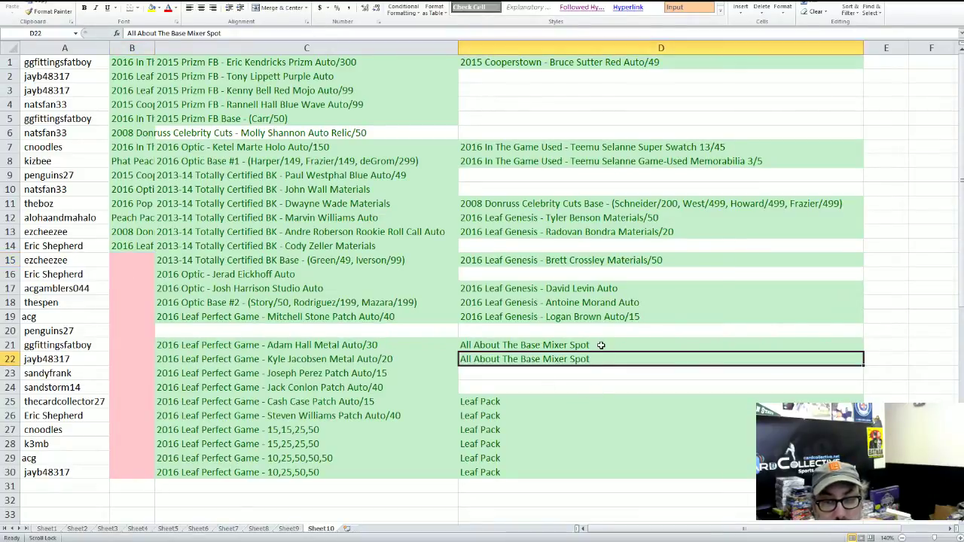
left_click_drag(598, 352, 119, 263)
left_click(113, 275)
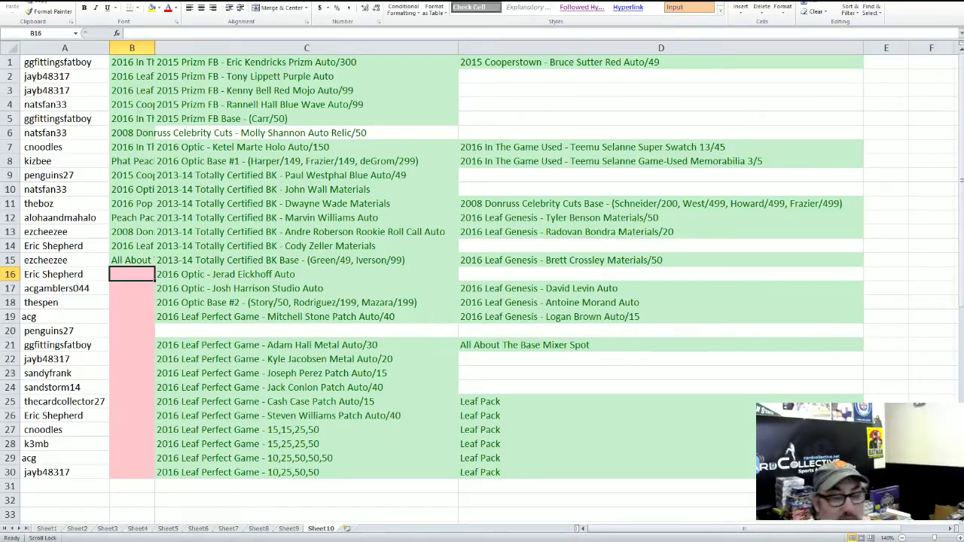
Check the CardCollective chat for the customer's pick and move 2016 In The Game Used - Teemu Selanne Game-Used Memorabilia 3/5 from D8 to B16.
key("alt+Tab")
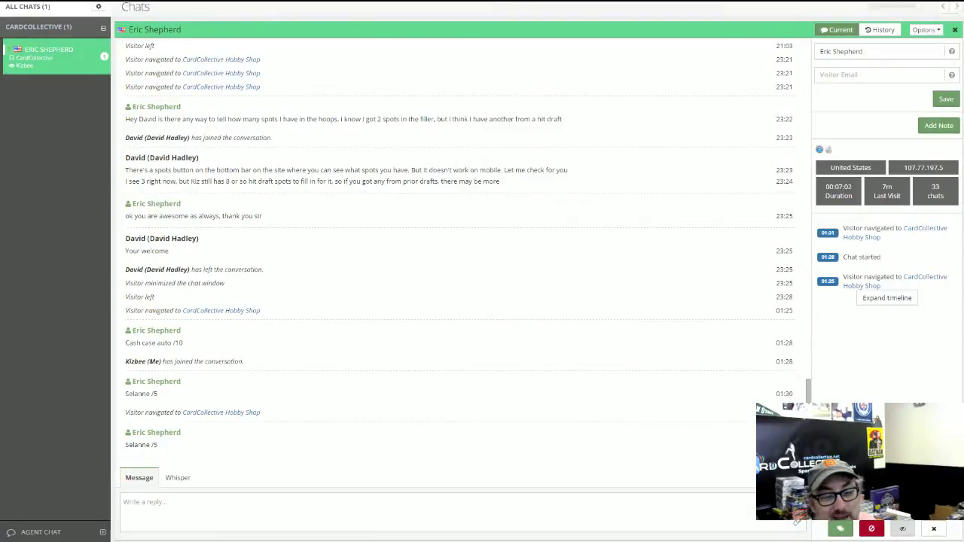
key("alt+Tab")
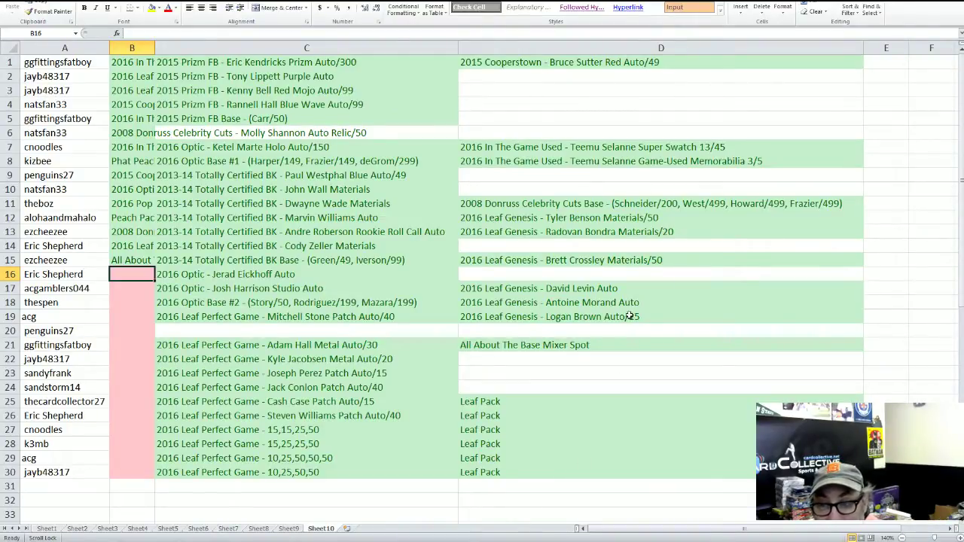
left_click(596, 160)
left_click_drag(596, 160, 136, 287)
left_click(134, 291)
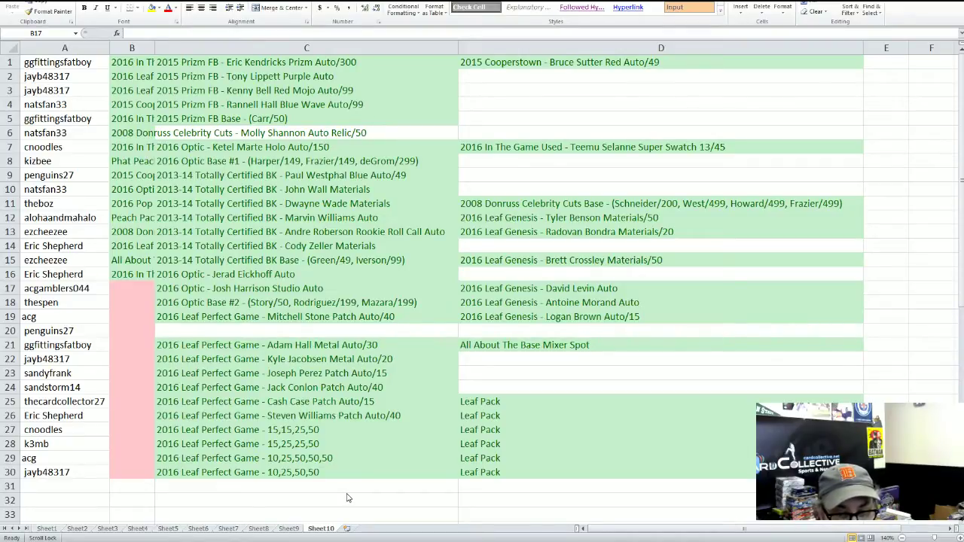
Move 2016 Leaf Perfect Game - 15,15,25,50 from C27 to B17 and All About The Base Mixer Spot from D21 to B18.
key("alt+Tab")
left_click(305, 427)
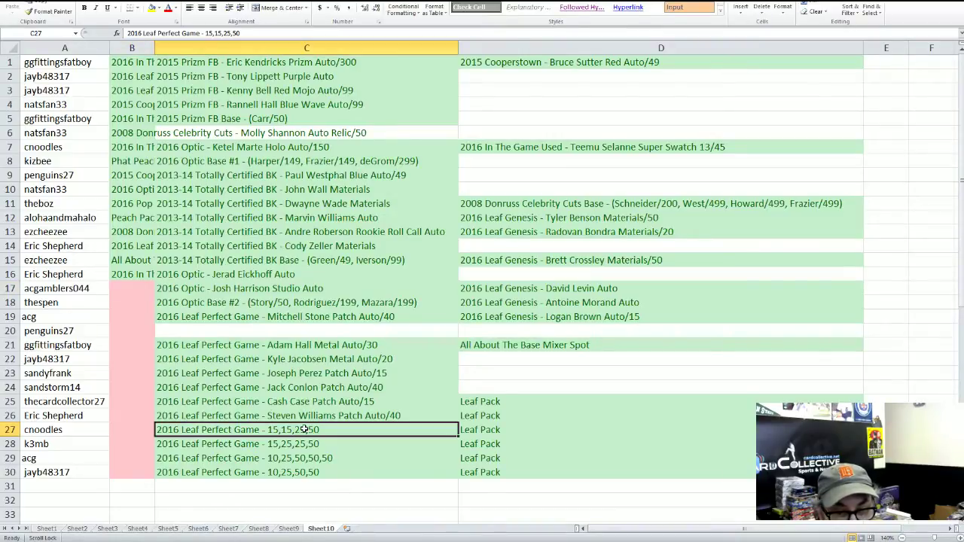
left_click_drag(303, 422, 134, 294)
left_click(130, 300)
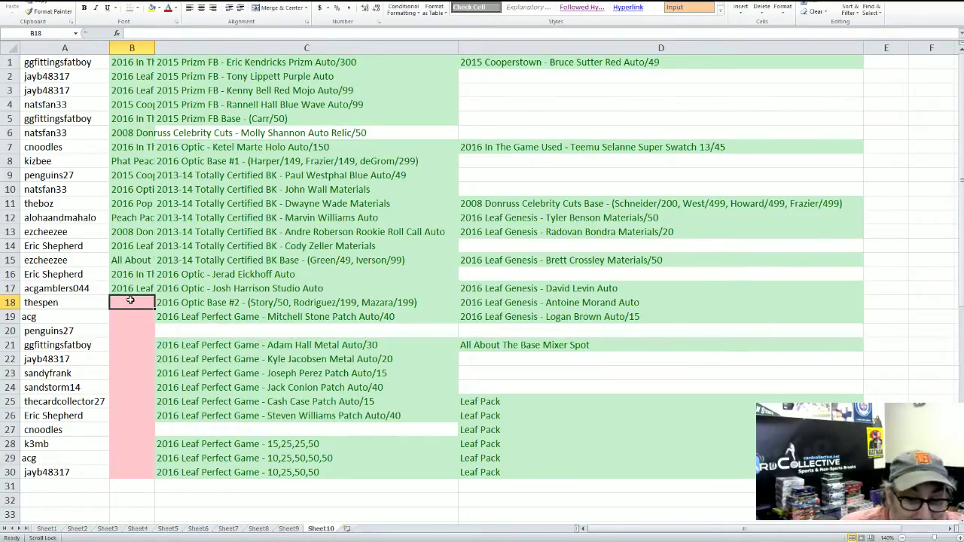
left_click(122, 290)
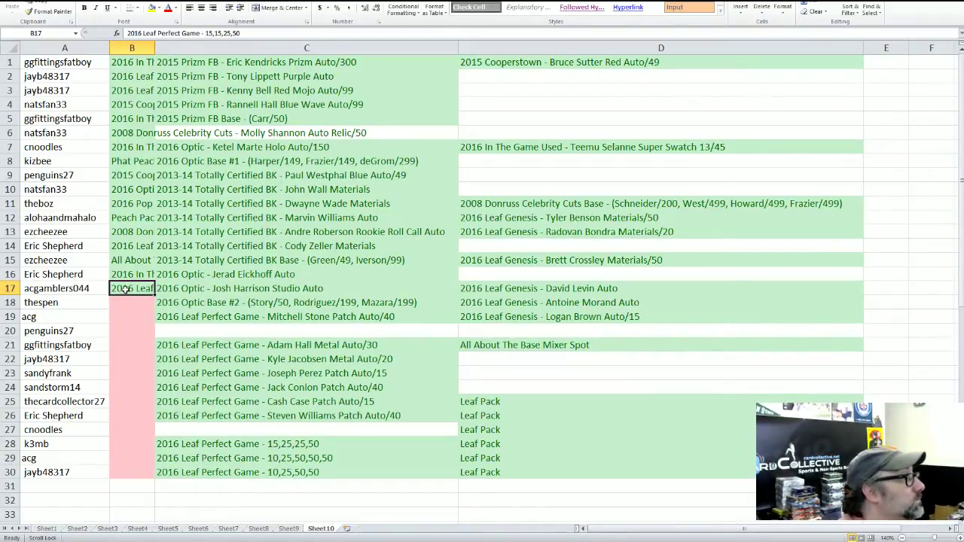
left_click(560, 345)
left_click_drag(560, 338, 123, 303)
left_click(115, 314)
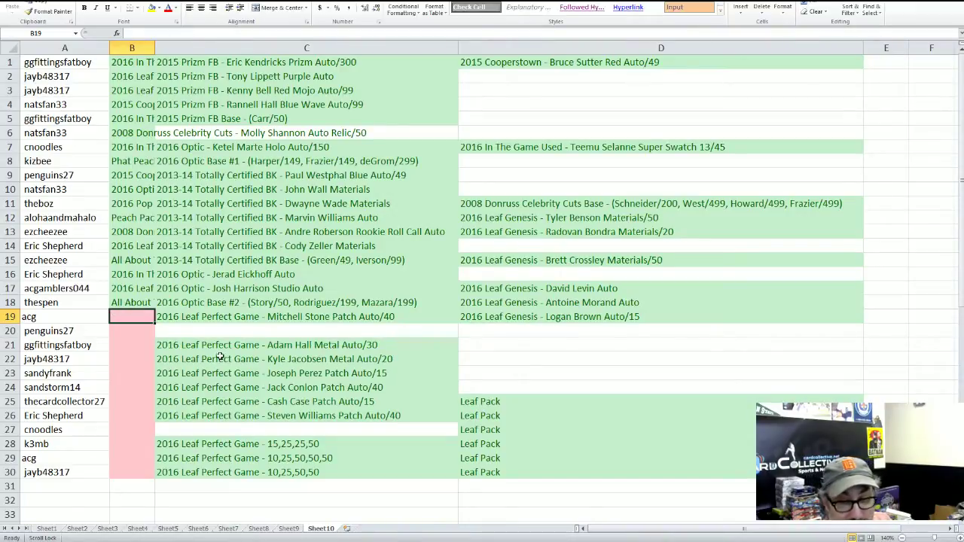
Move 2016 Leaf Perfect Game - 10,25,50,50,50 from C29 to B19 and 2015 Prizm FB Base - (Carr/50) from C5 to B20.
left_click(330, 456)
left_click_drag(330, 456, 124, 315)
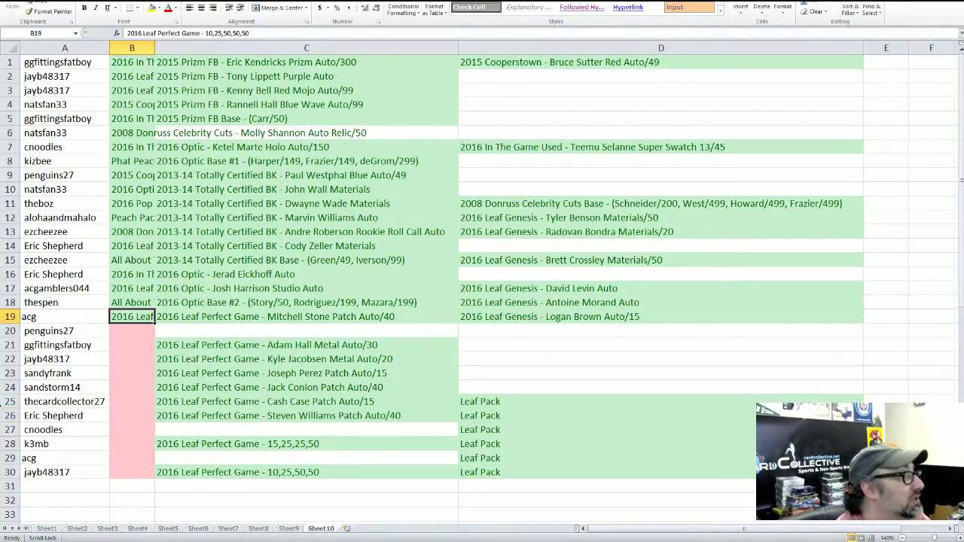
left_click(130, 330)
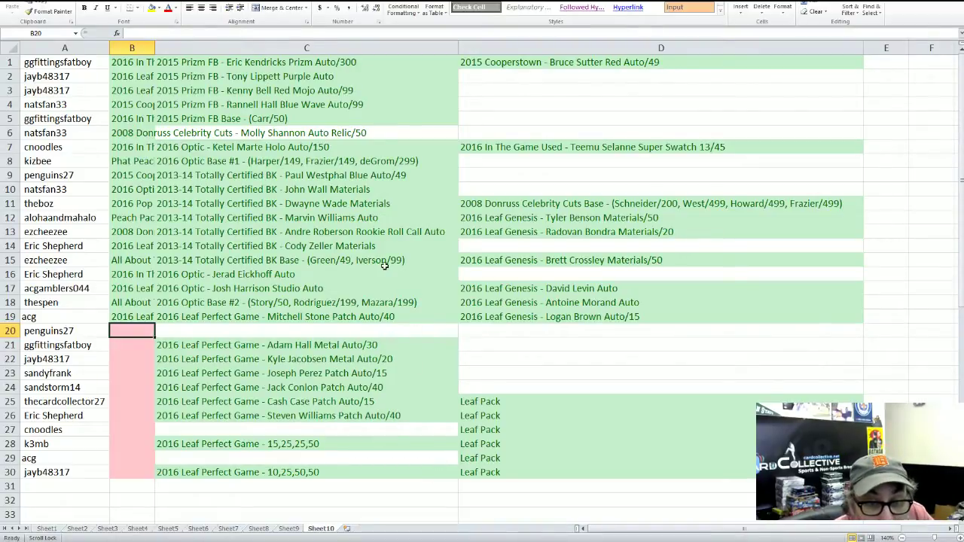
left_click(275, 120)
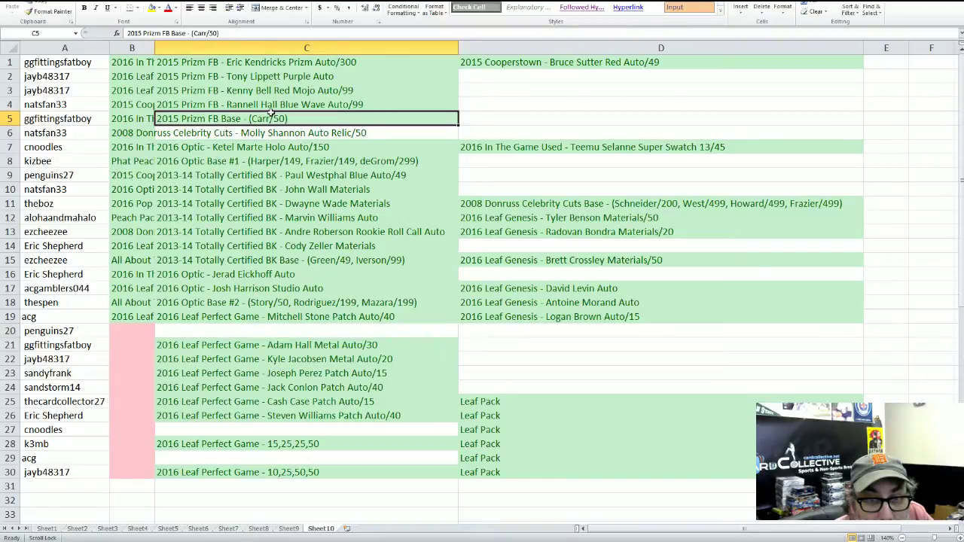
left_click_drag(270, 113, 121, 343)
left_click(121, 344)
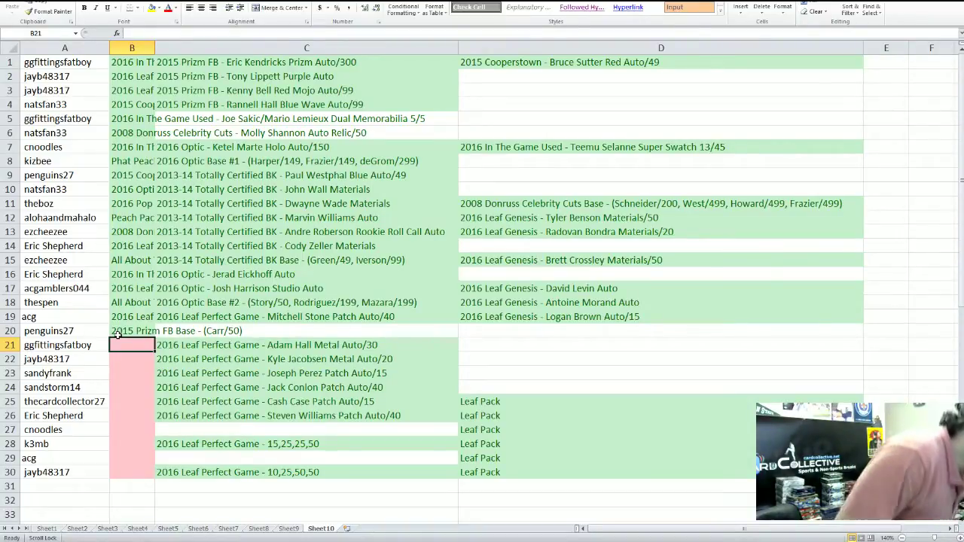
Move Leaf Pack from D25 to B21 and 2016 Leaf Perfect Game - Joseph Perez Patch Auto/15 from C23 to B22.
left_click(488, 400)
left_click_drag(434, 397, 116, 348)
left_click(118, 362)
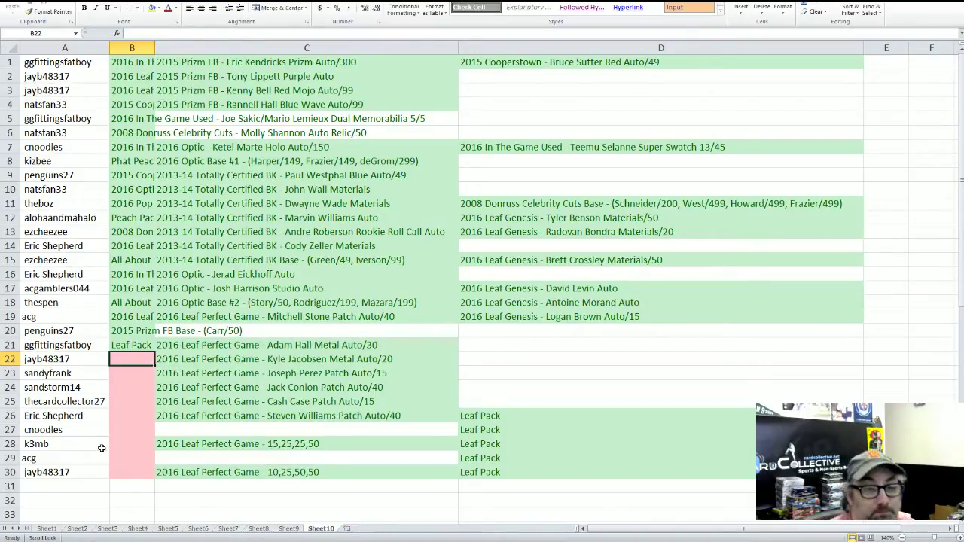
left_click(218, 375)
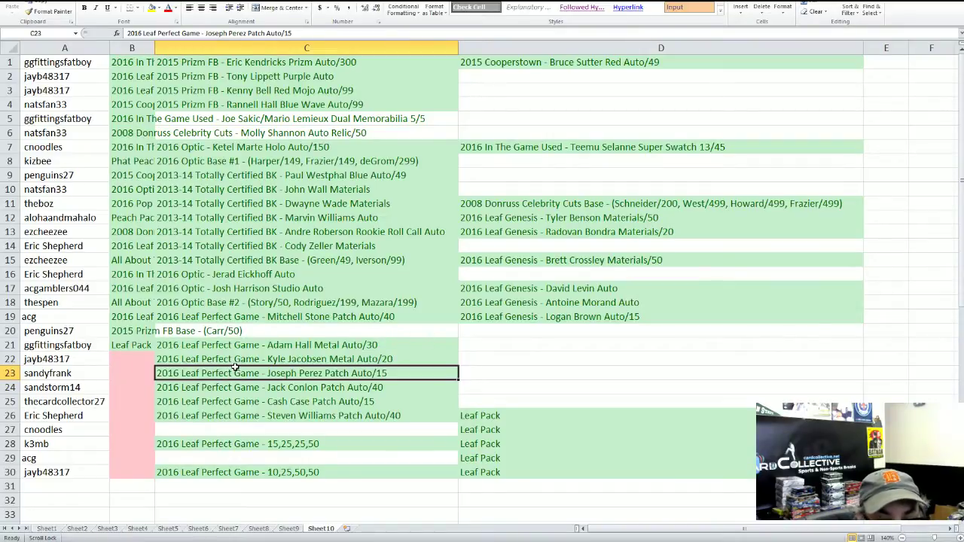
left_click_drag(214, 371, 128, 360)
left_click(126, 373)
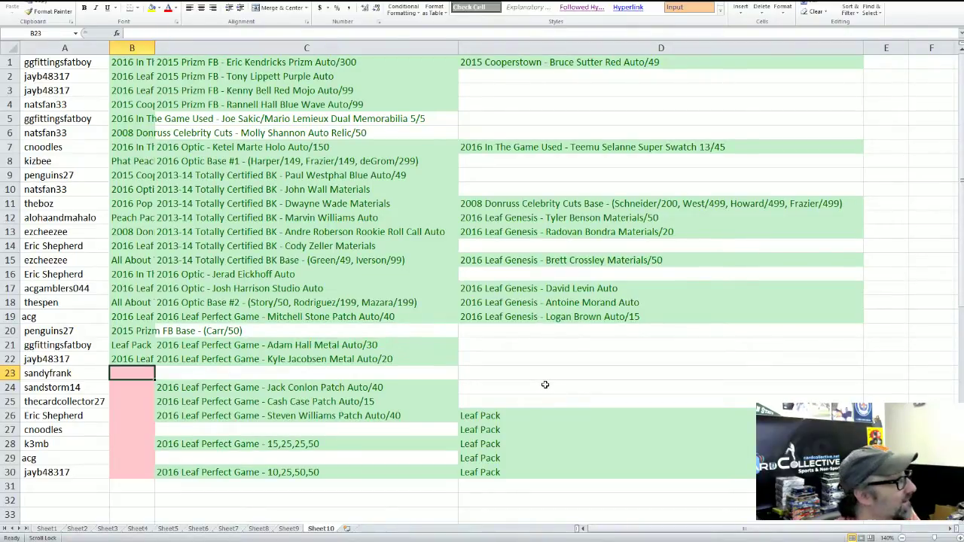
Relocate 2016 Optic Base #1 from C8 to C5 by way of B23, and move 2016 Optic Base #2 from C18 to B23.
left_click(203, 161)
left_click_drag(207, 156, 130, 374)
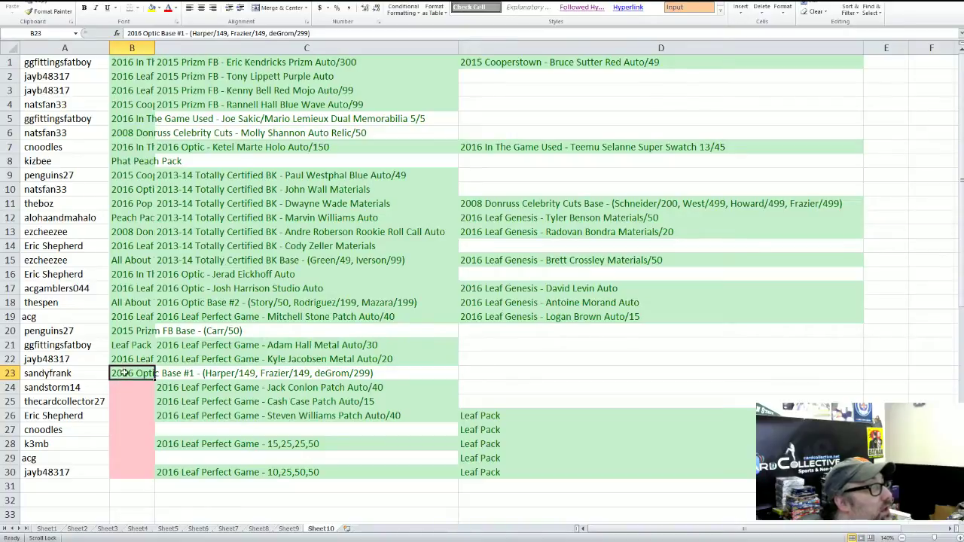
left_click_drag(152, 371, 235, 123)
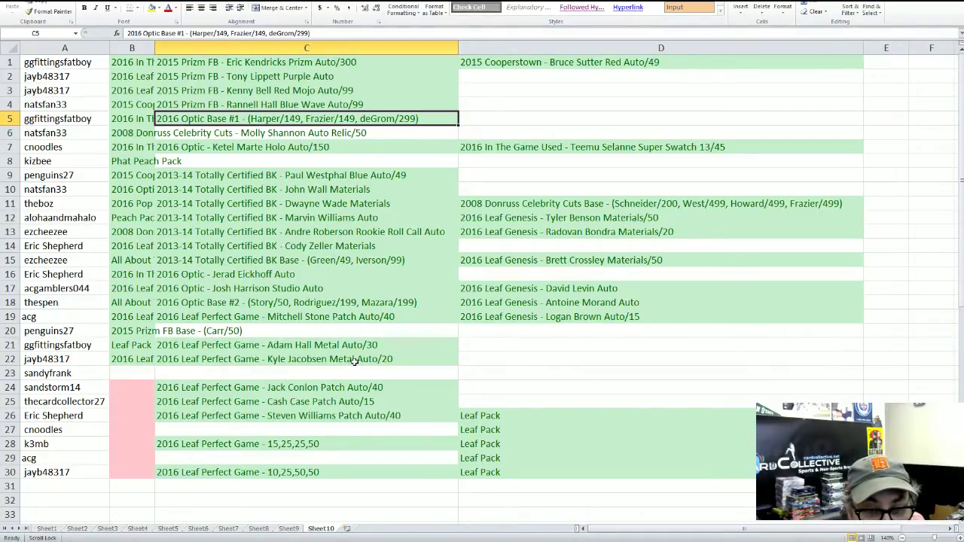
left_click(250, 299)
left_click_drag(250, 299, 121, 416)
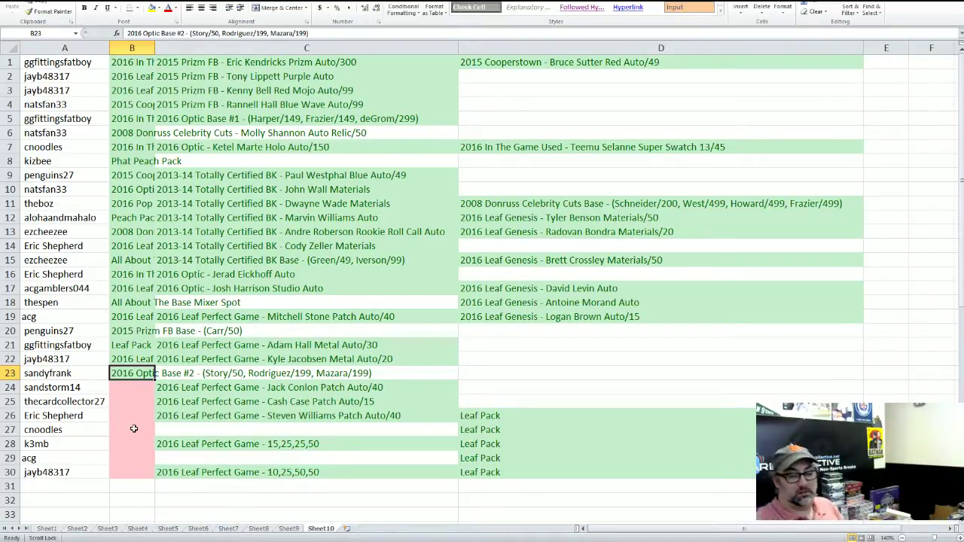
Move Leaf Pack from D26 to B25 and 2015 Cooperstown - Bruce Sutter Red Auto/49 from D1 to B24.
left_click_drag(490, 414, 64, 401)
left_click(506, 415)
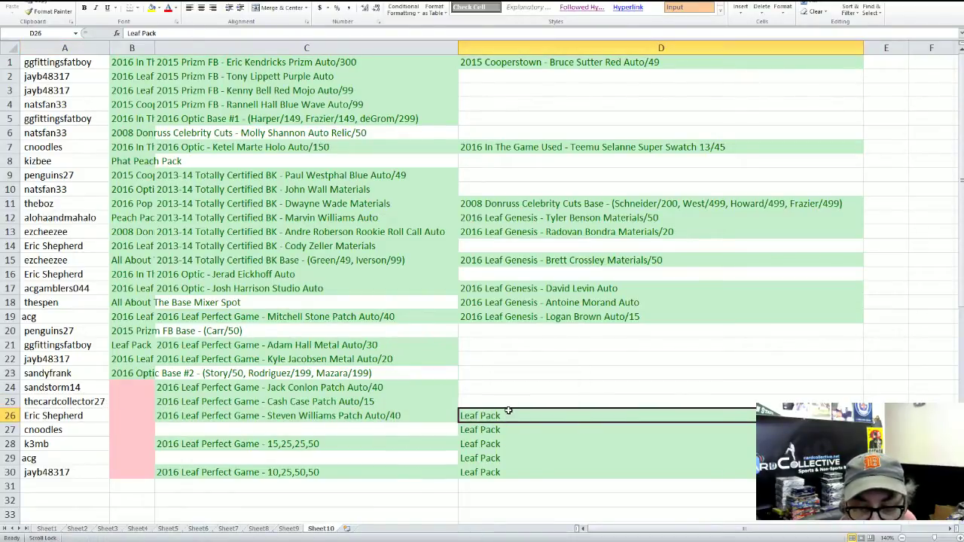
left_click_drag(508, 408, 134, 400)
left_click(538, 62)
left_click_drag(364, 178, 132, 387)
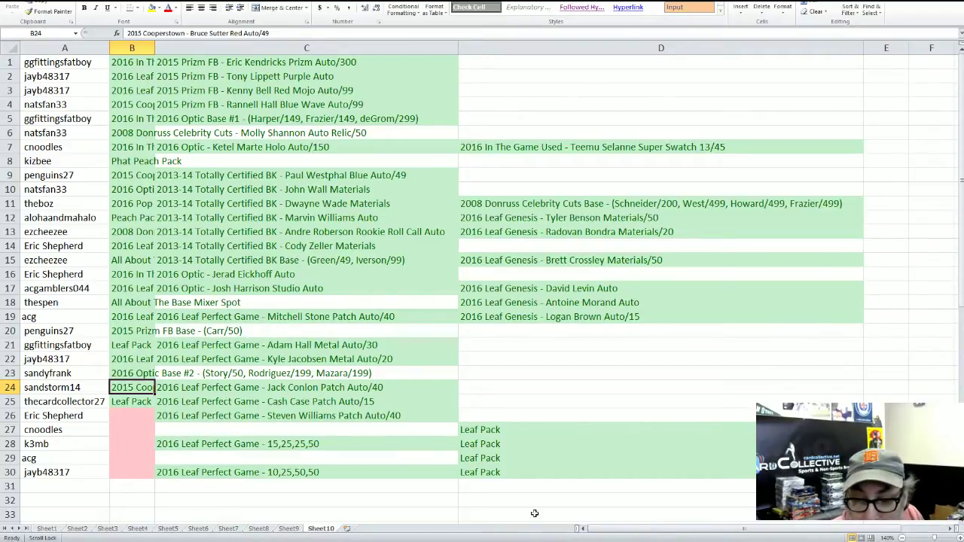
Check the CardCollective chat for the customer's next pick and return to the spreadsheet.
key("alt+Tab")
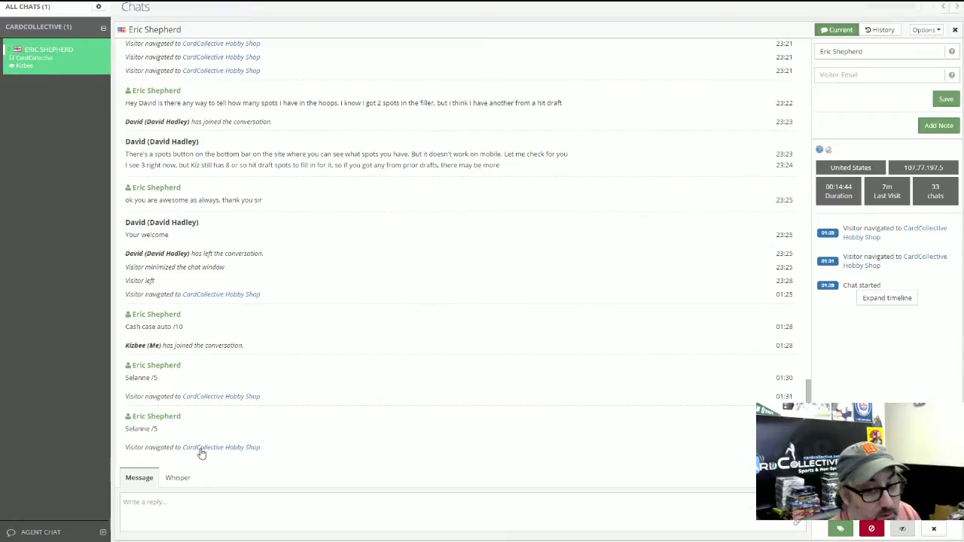
left_click(183, 480)
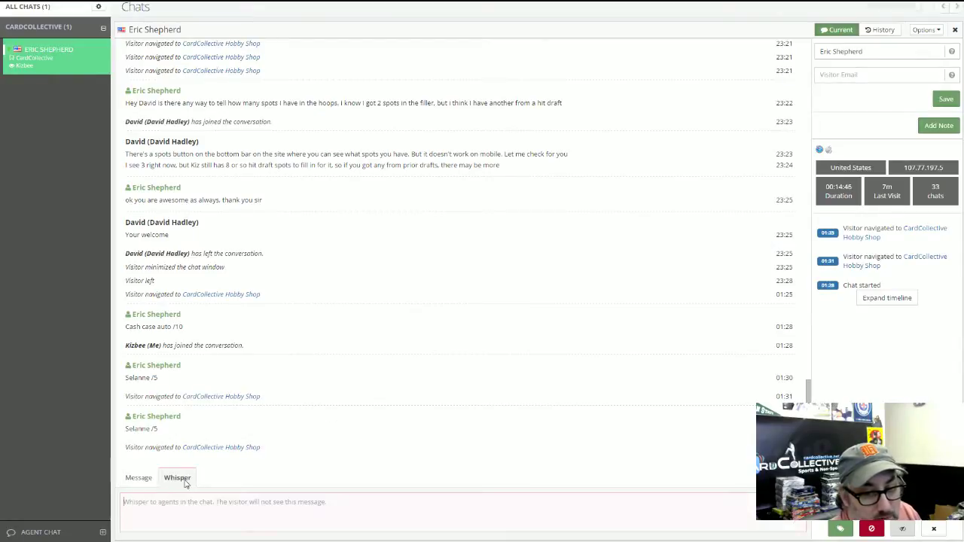
left_click(139, 480)
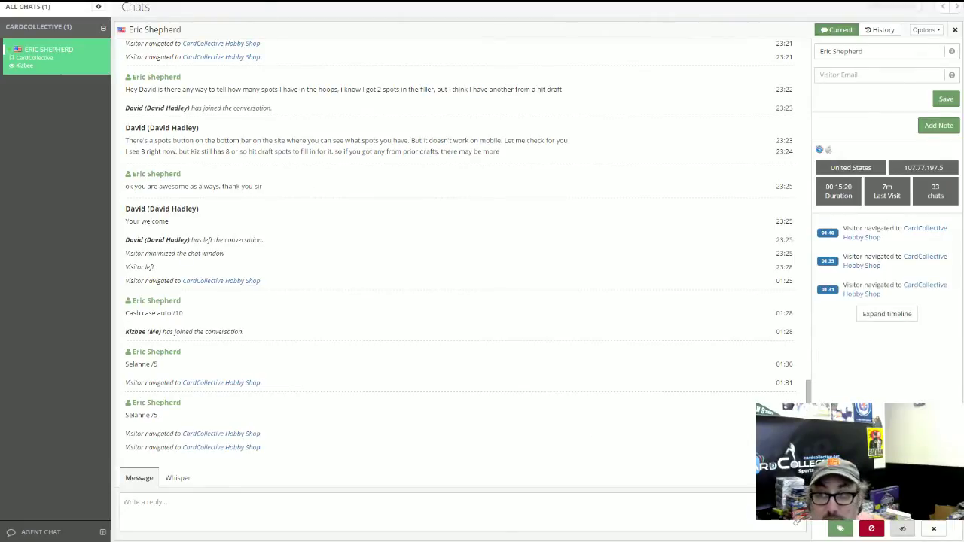
key("alt+Tab")
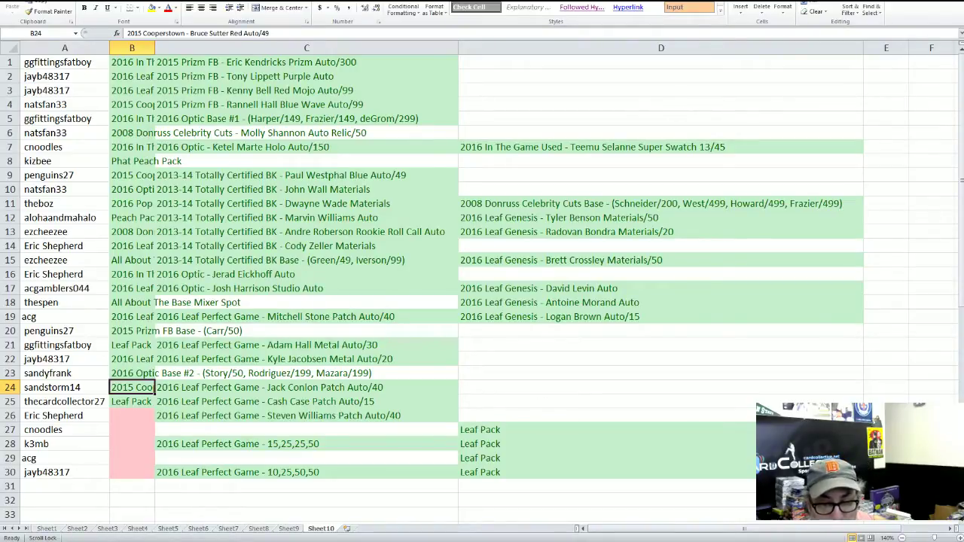
key("alt+Tab")
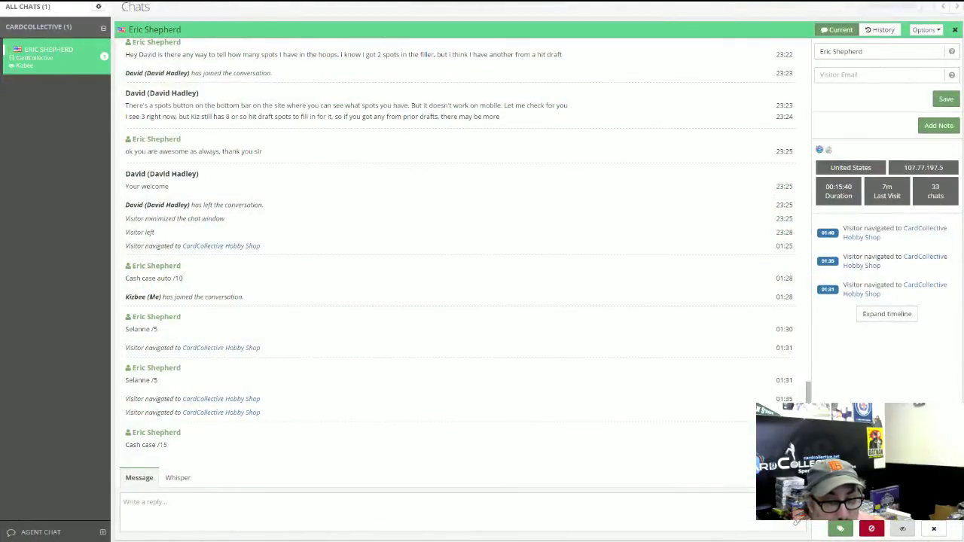
key("alt+Tab")
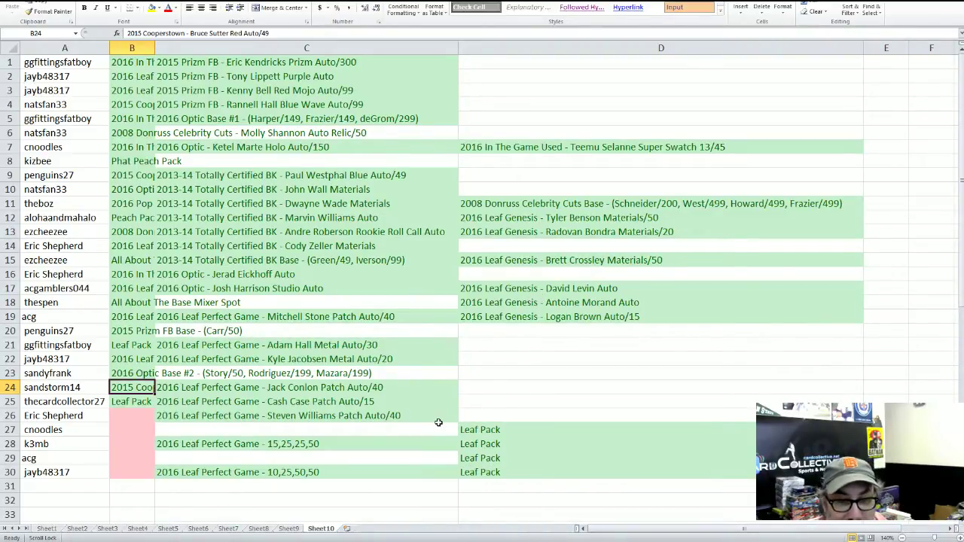
Move 2016 Leaf Perfect Game - Cash Case Patch Auto/15 from C25 to B26 and Kyle Jacobsen Metal Auto/20 from C22 to B27.
left_click(411, 399)
left_click_drag(410, 397, 131, 421)
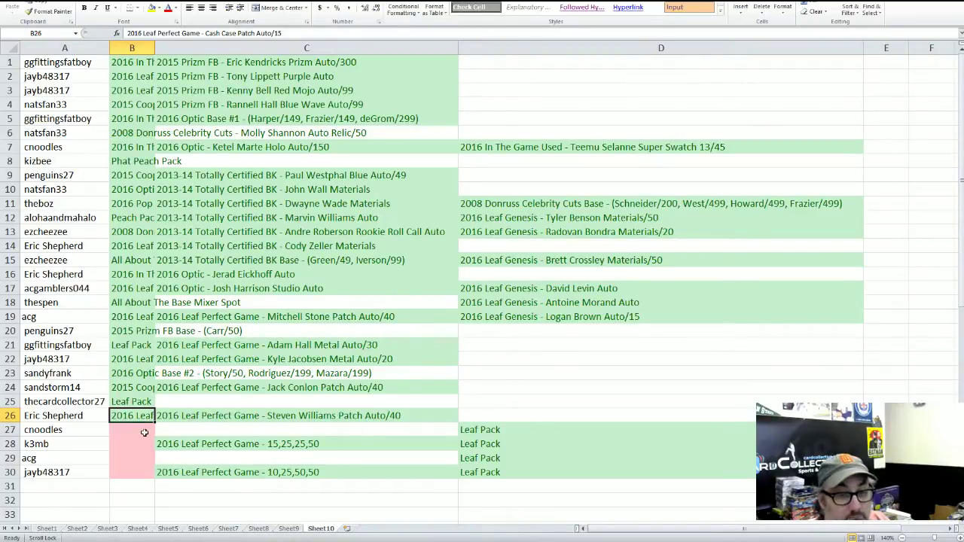
left_click(144, 432)
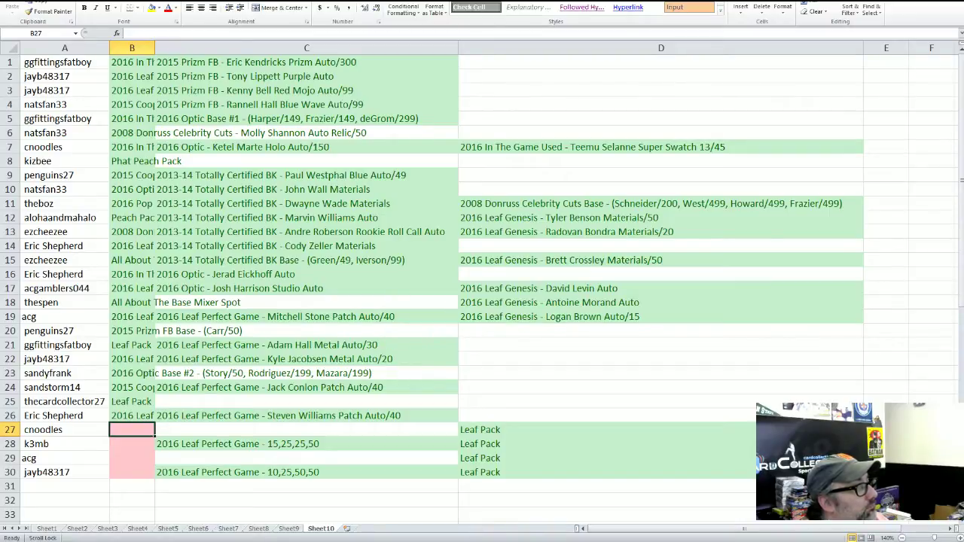
left_click(181, 359)
left_click_drag(181, 358, 149, 434)
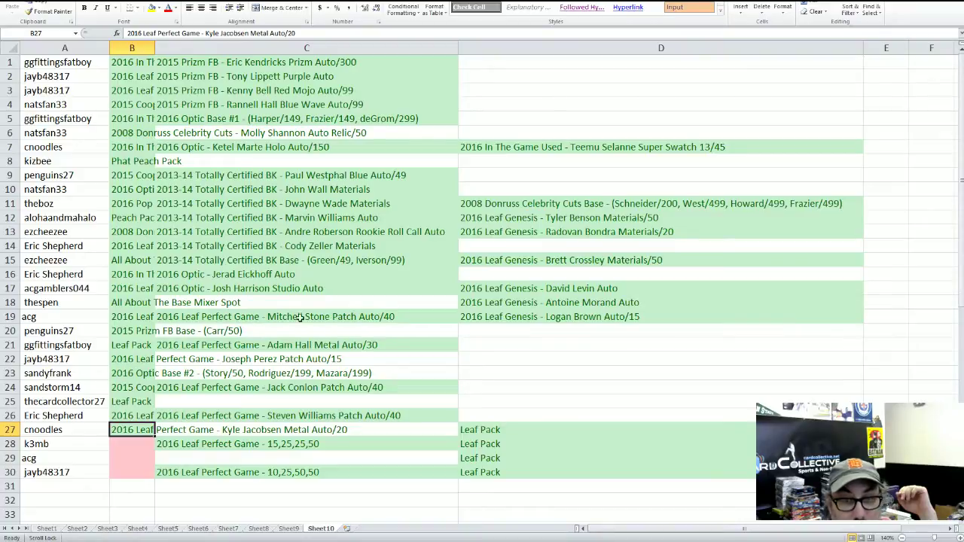
Move the 2016 Leaf Genesis - Logan Brown Auto/15 entry from D19 to B28.
left_click(486, 314)
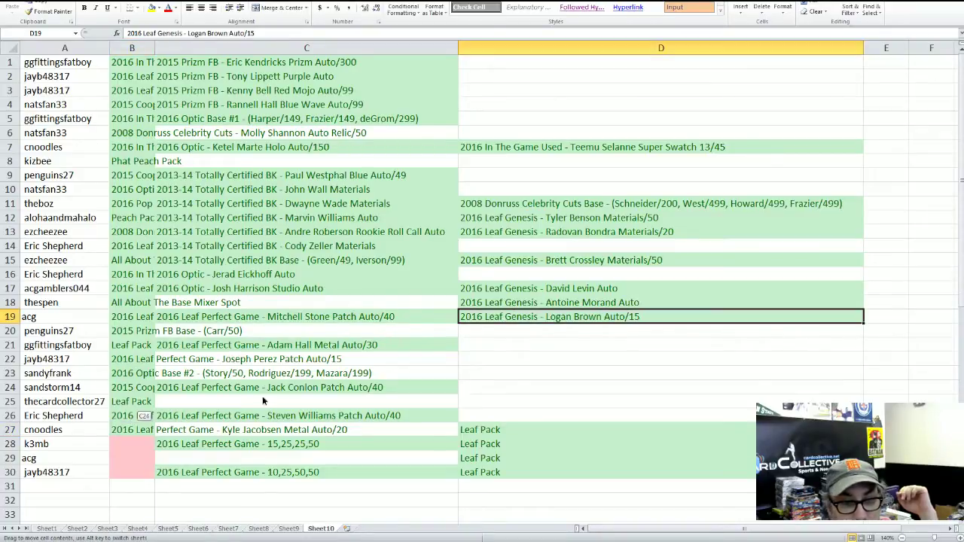
key("Delete")
left_click(136, 461)
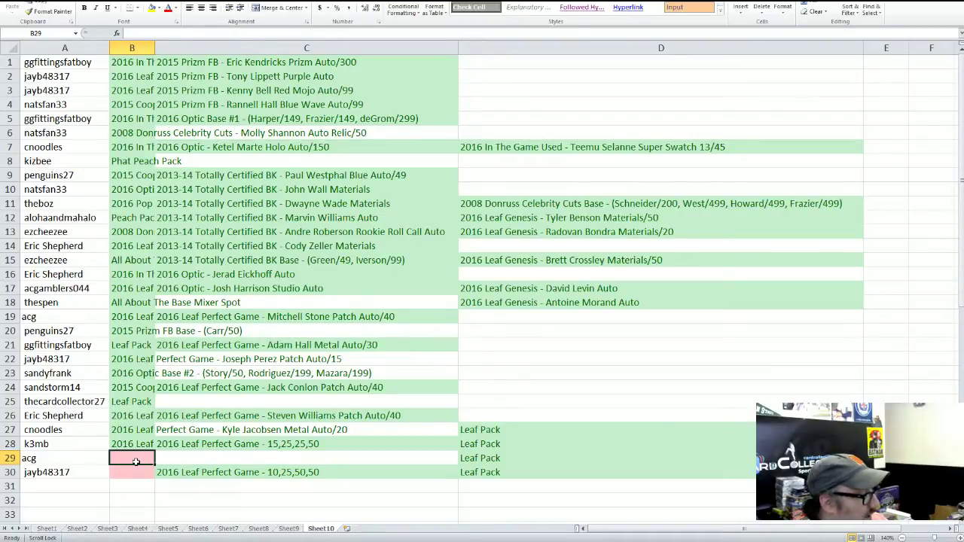
Move the 2016 Leaf Perfect Game - 10,25,50,50 entry from C30 to B29.
left_click(243, 442)
left_click(237, 485)
left_click(246, 472)
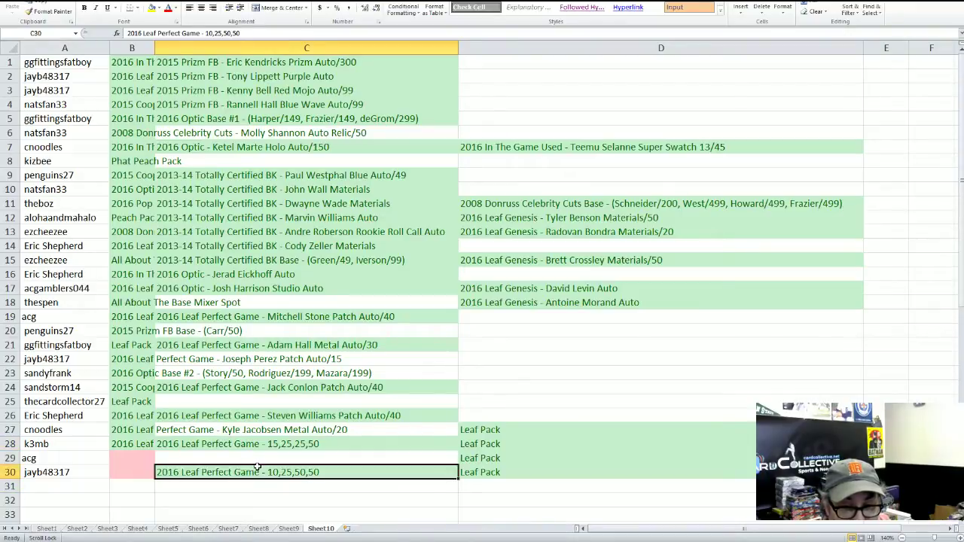
left_click_drag(260, 465, 141, 452)
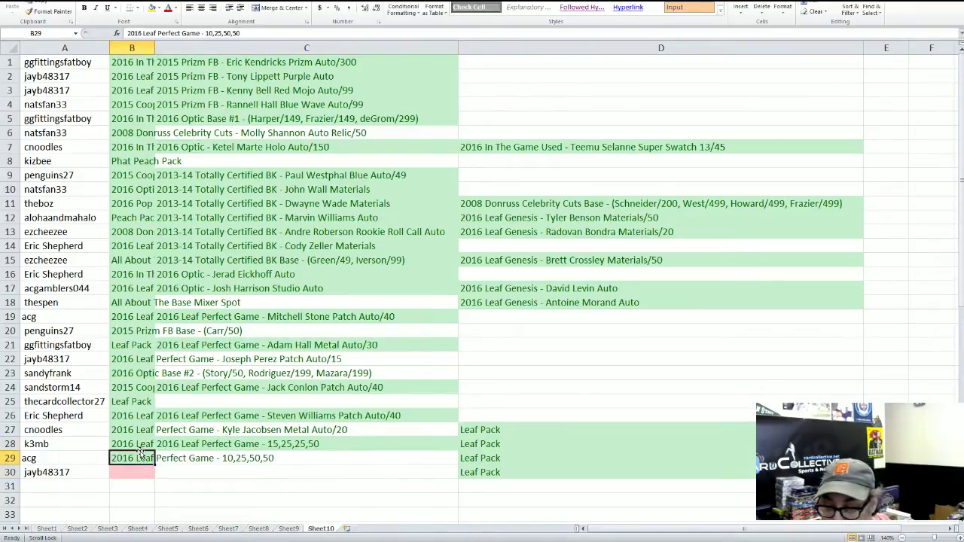
left_click(131, 472)
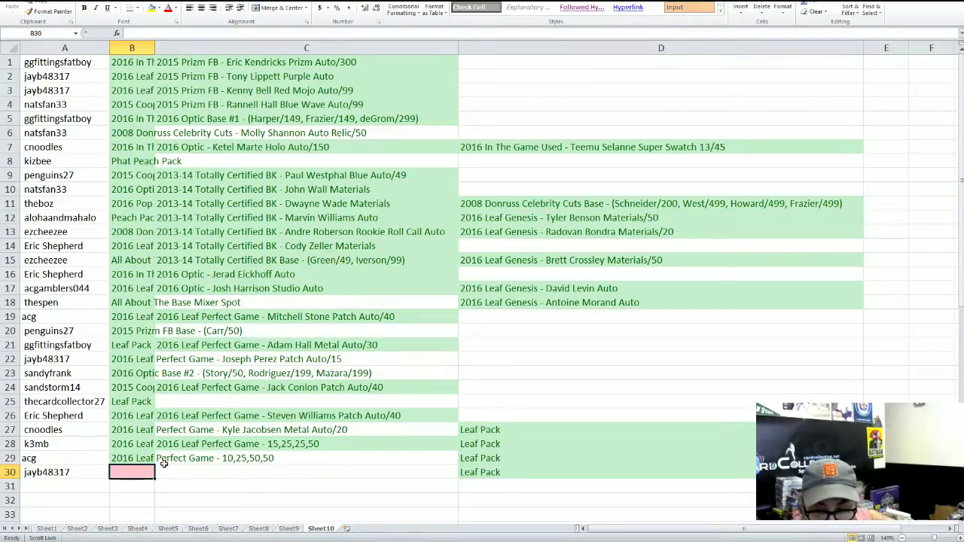
Move the Leaf Pack entry from D30 to B30 and insert a blank column before the participant names.
left_click(497, 472)
left_click_drag(500, 463, 127, 452)
right_click(57, 49)
left_click(88, 119)
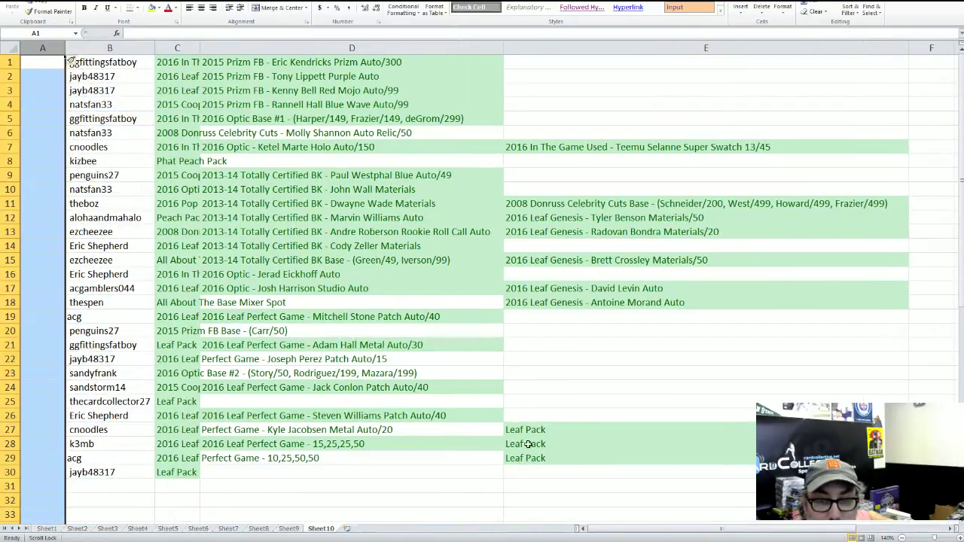
Move Leaf Pack from E29 to A30 and give pick cells C1:C30 and A1:A30 a light red fill with dark red text.
left_click(518, 460)
left_click_drag(519, 459, 43, 472)
left_click_drag(181, 64, 178, 472)
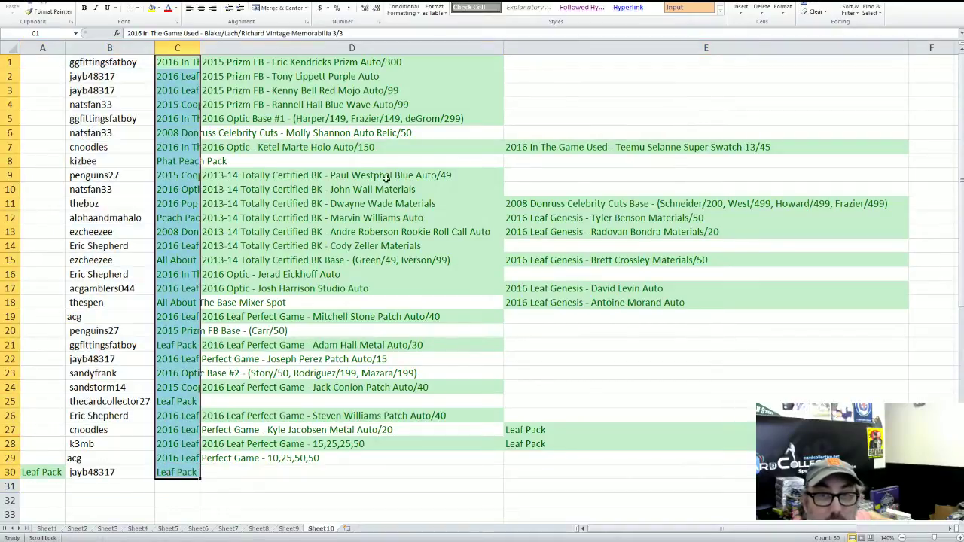
left_click(244, 512)
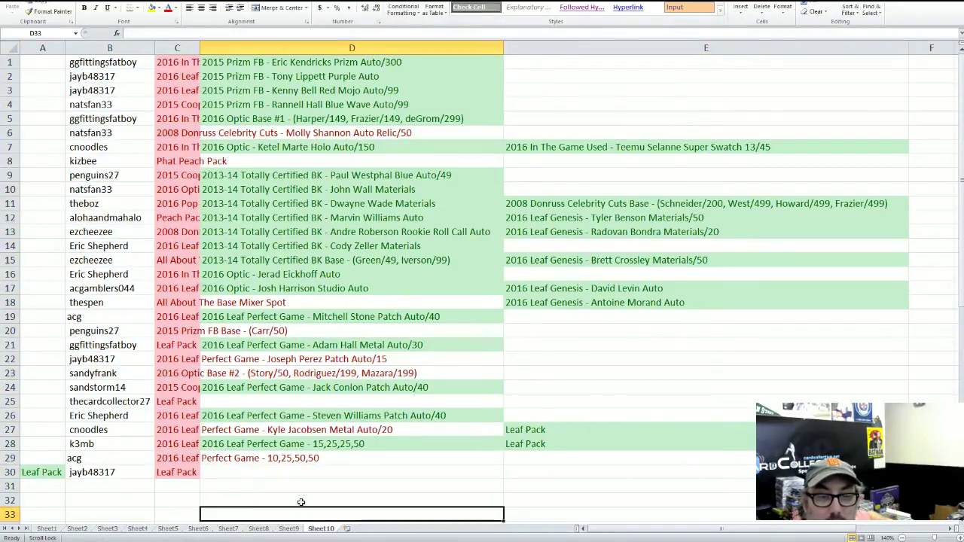
left_click_drag(34, 472, 49, 57)
left_click(531, 6)
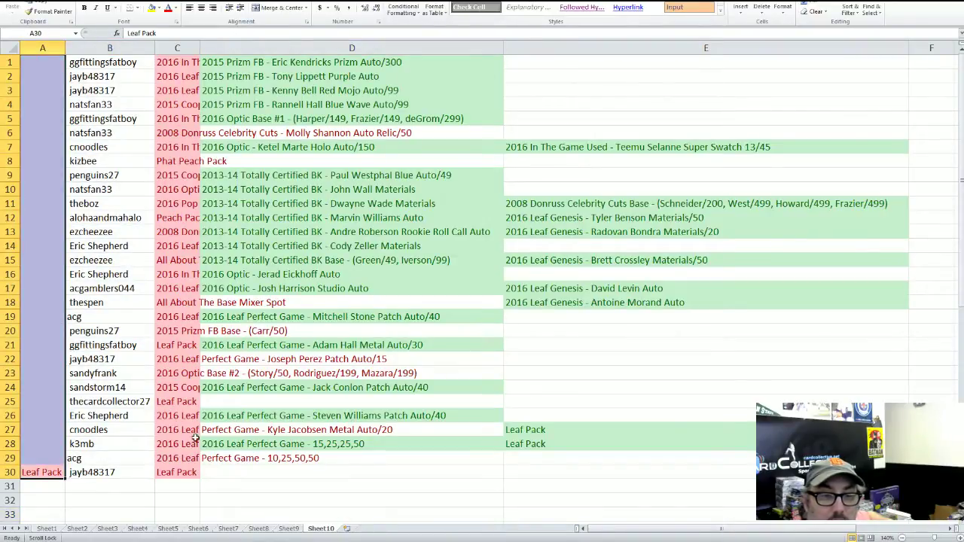
Move the 2016 Leaf Perfect Game - 15,25,25,50 entry from D28 to A29.
left_click(54, 459)
left_click(272, 441)
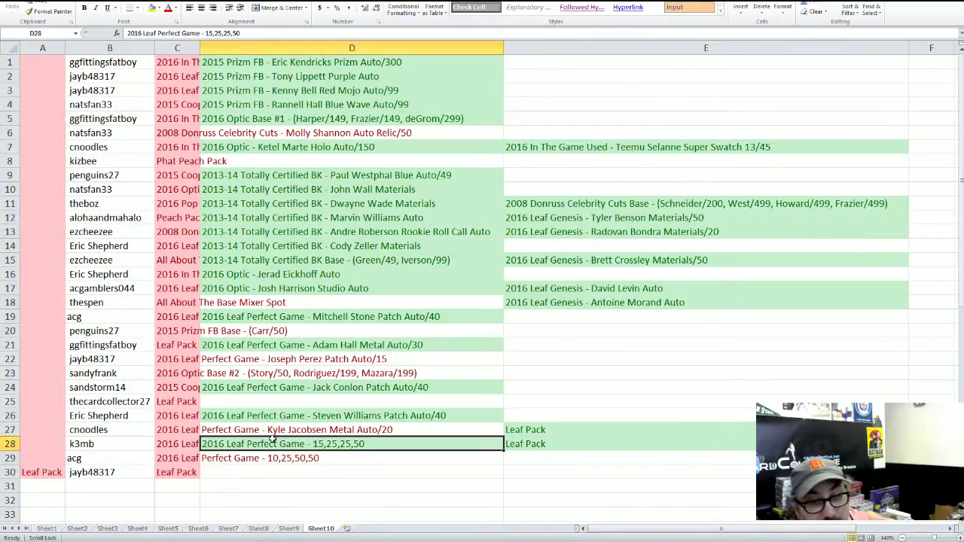
left_click_drag(271, 438, 37, 456)
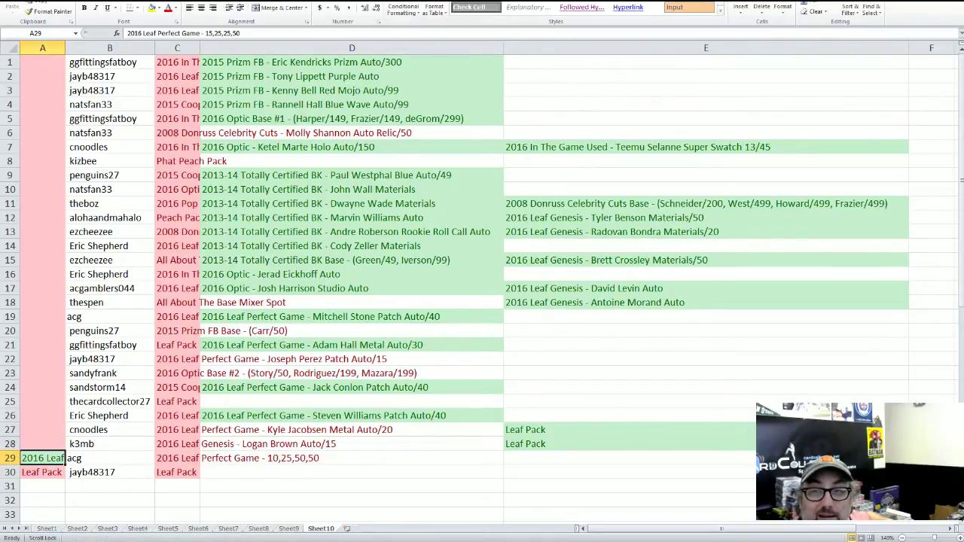
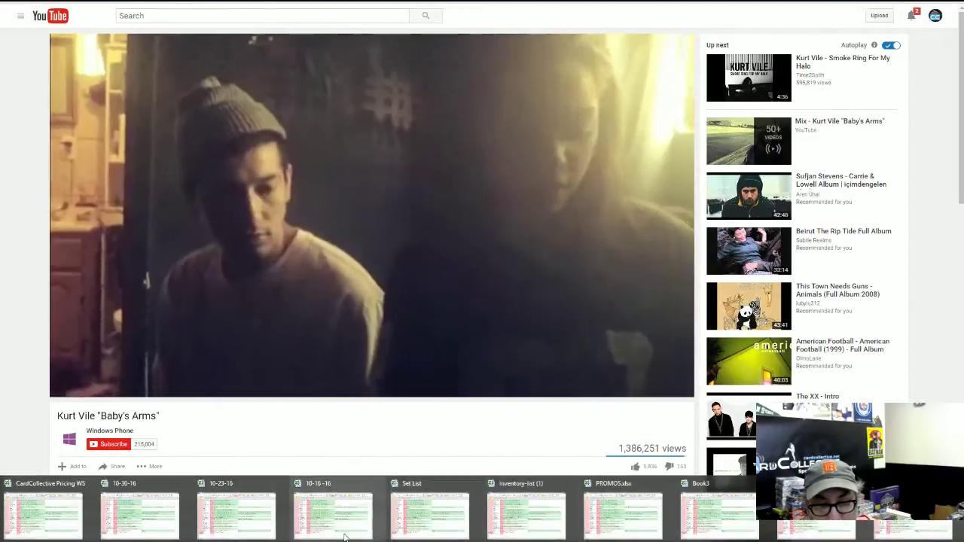
Switch back to the draft spreadsheet and move 2016 Leaf Perfect Game - Adam Hall Metal Auto/30 from D21 to A28.
left_click(667, 515)
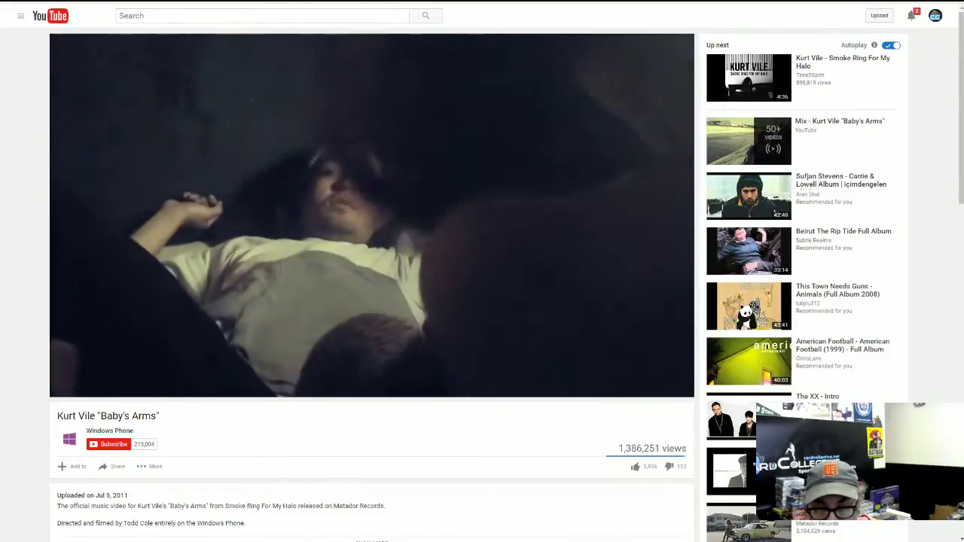
left_click(611, 515)
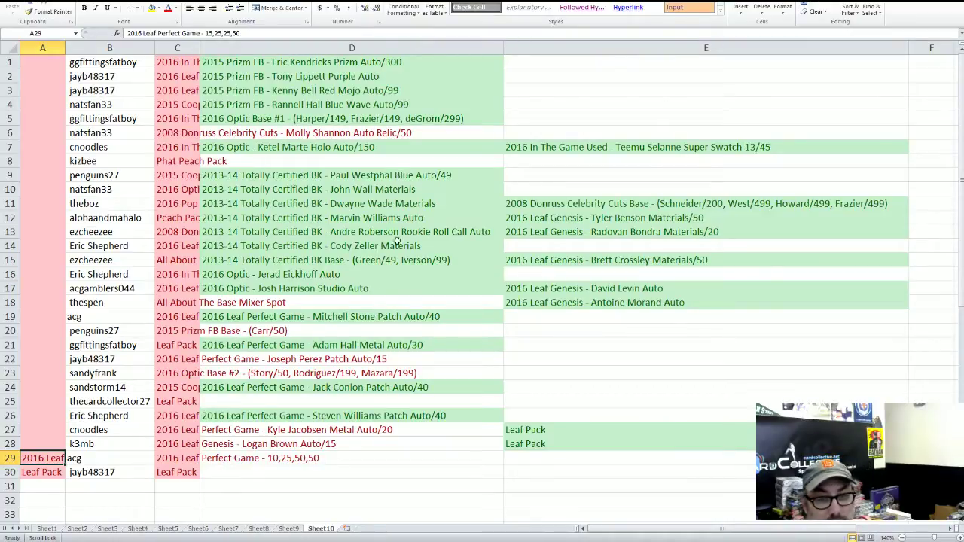
left_click(354, 330)
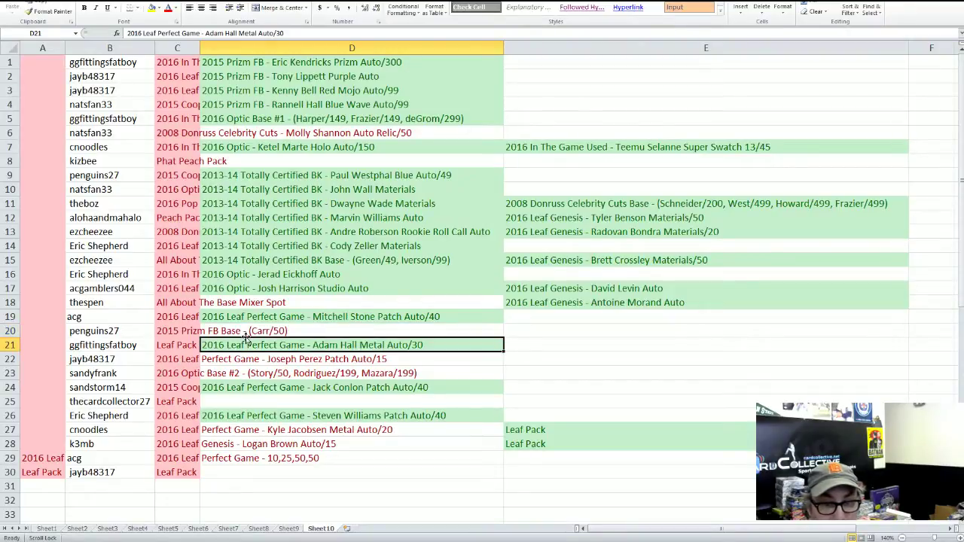
left_click_drag(244, 338, 60, 438)
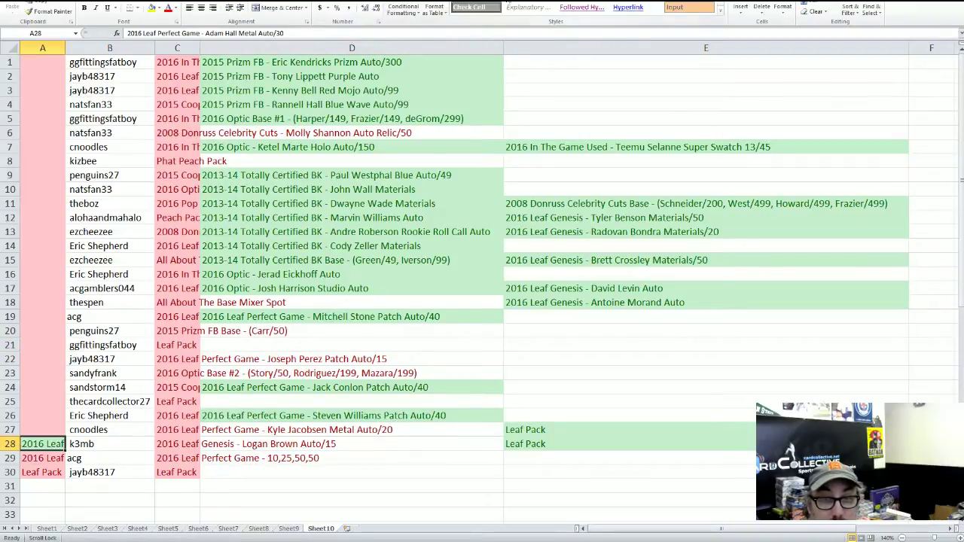
Move the Leaf Pack entry from E28 to A27.
left_click(43, 430)
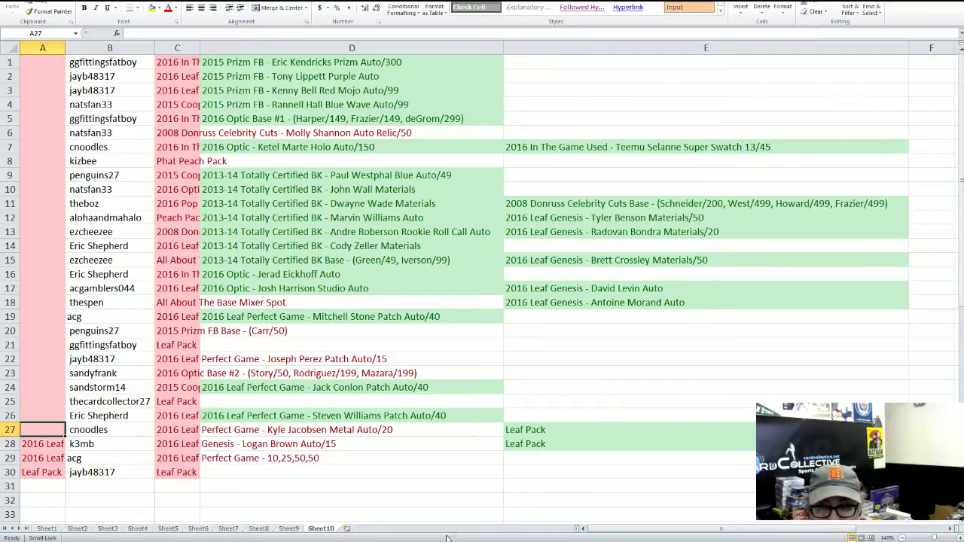
left_click(581, 439)
left_click_drag(581, 440, 55, 431)
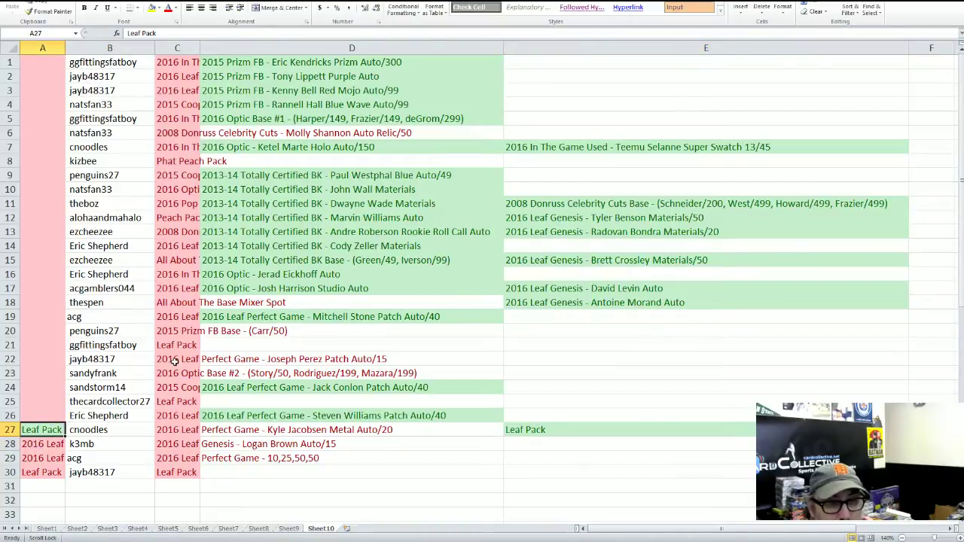
Check the CardCollective chat for the customer's pick and move 2013-14 Totally Certified BK - Paul Westphal Blue Auto/49 from D9 to A26.
left_click(41, 412)
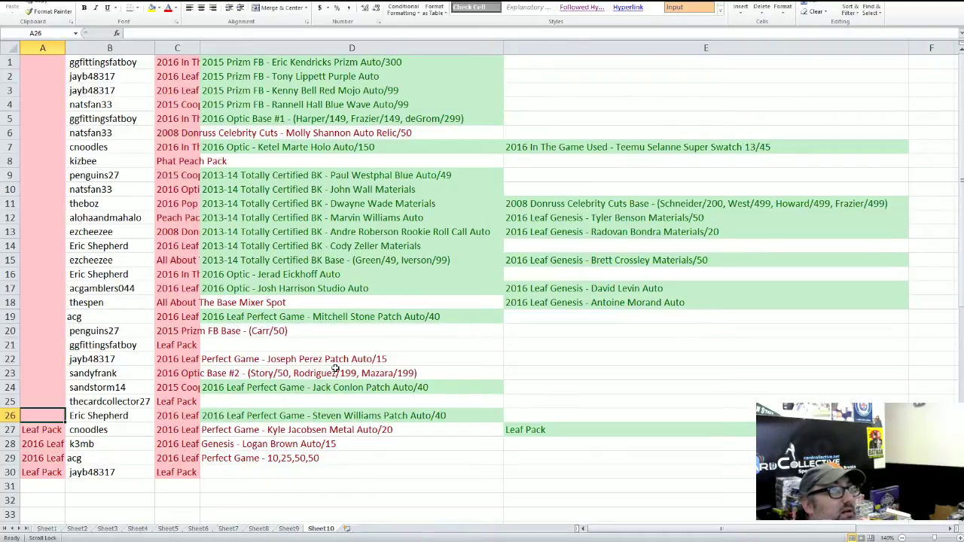
left_click(184, 63)
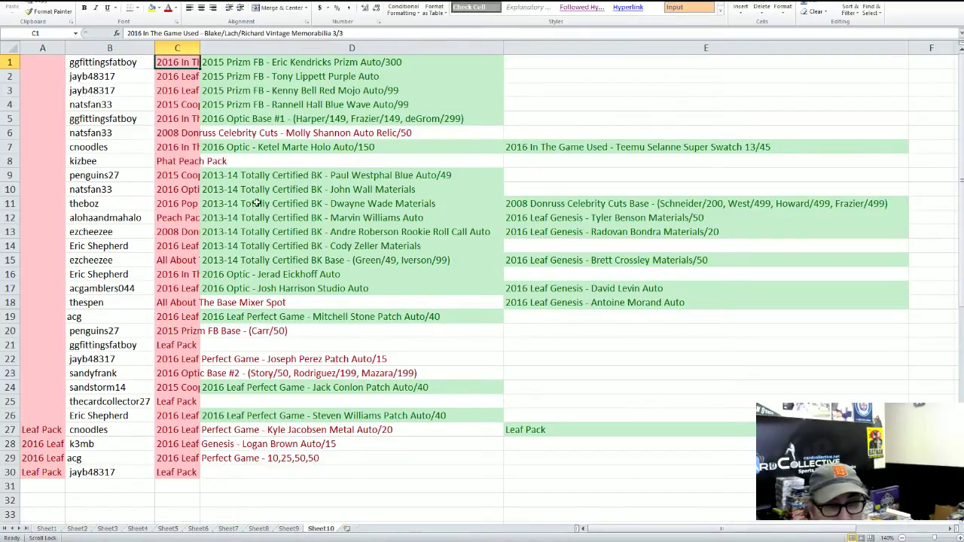
key("alt+Tab")
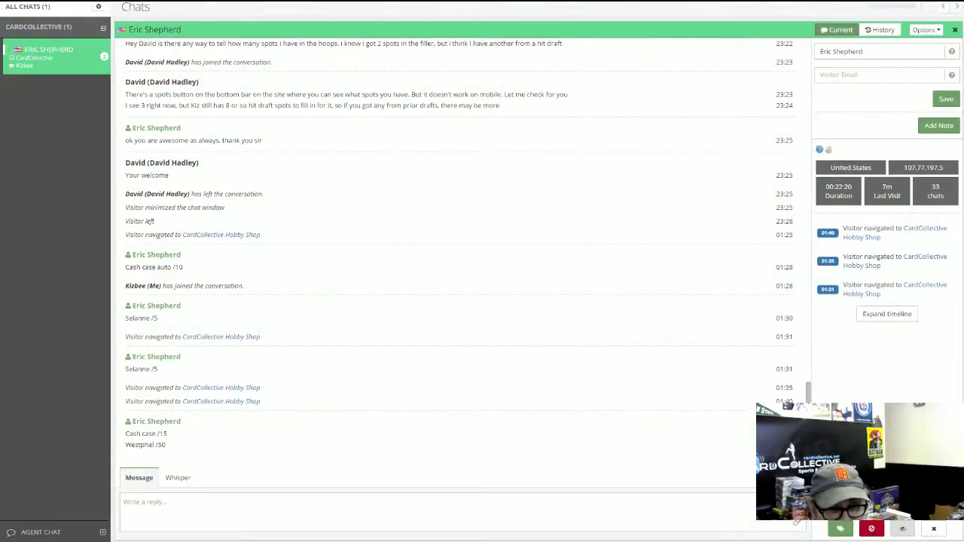
key("alt+Tab")
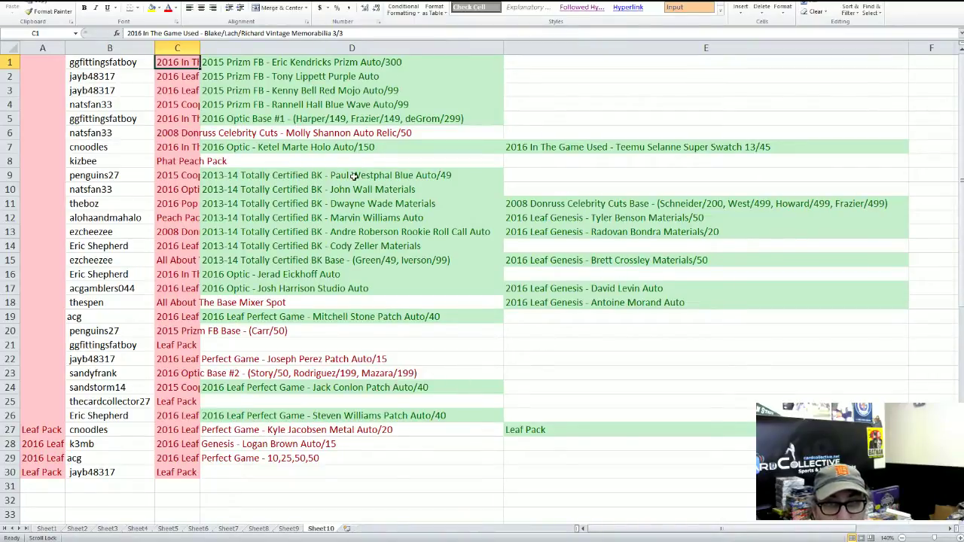
left_click(381, 175)
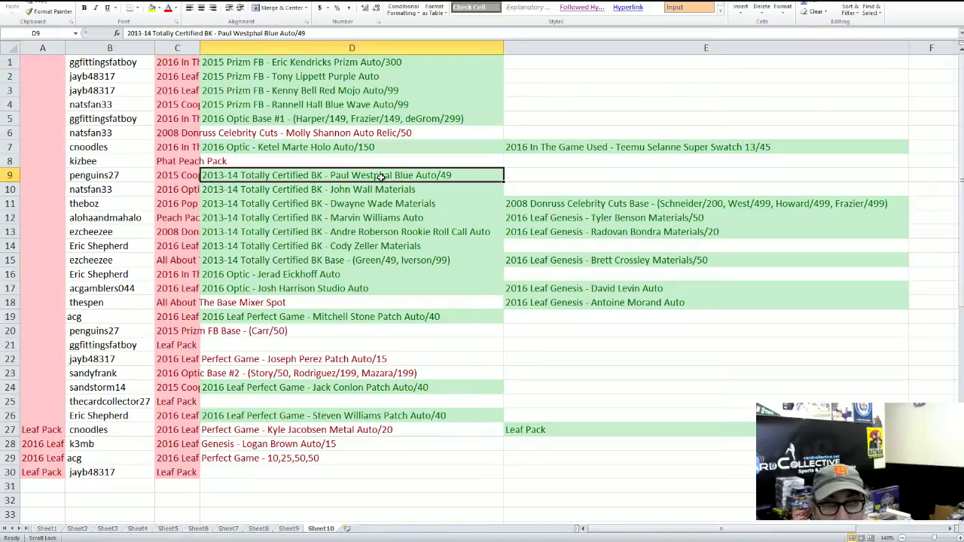
left_click_drag(387, 168, 50, 418)
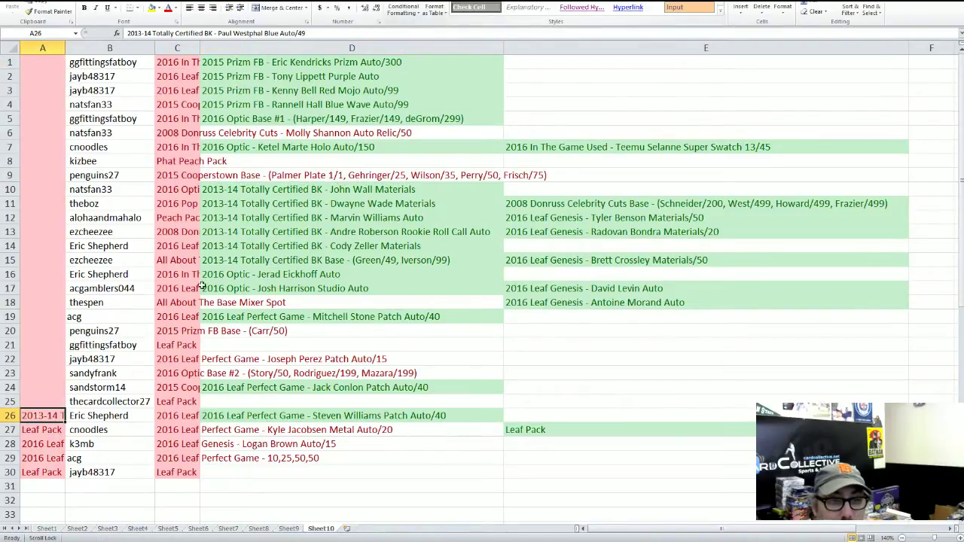
Move the last Leaf Pack entry from E27 to A25.
left_click(55, 405)
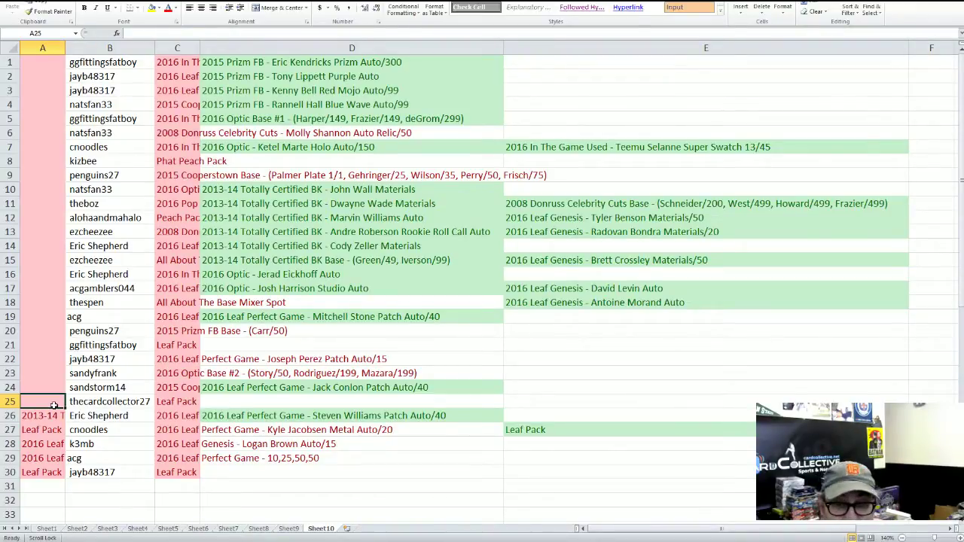
left_click(541, 433)
left_click_drag(542, 419, 65, 407)
left_click(588, 429)
left_click_drag(587, 423, 39, 402)
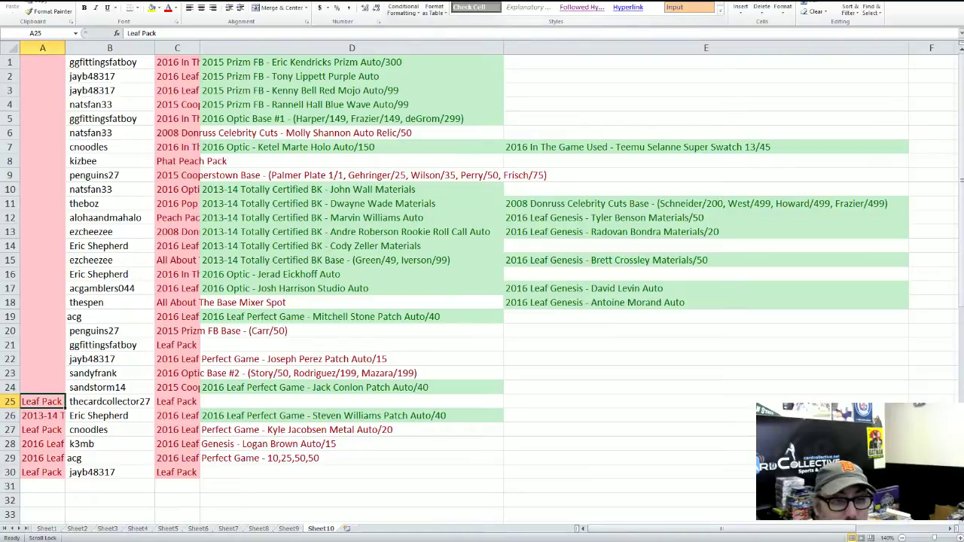
Move 2016 Optic Base #1 - (Harper/149, Frazier/149, deGrom/299) from D5 to A24 and 2016 Optic - Jerad Eickhoff Auto from D16 to A23.
left_click(40, 387)
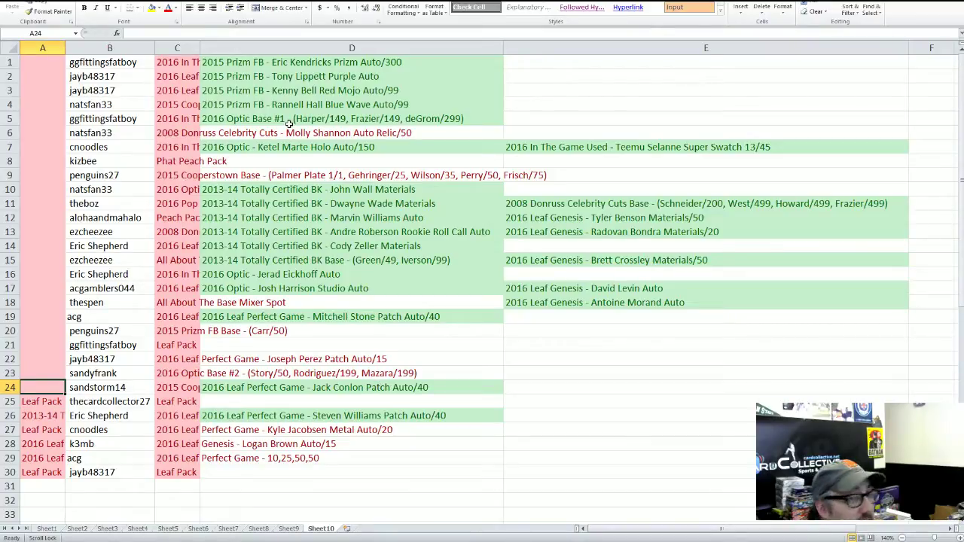
left_click(273, 148)
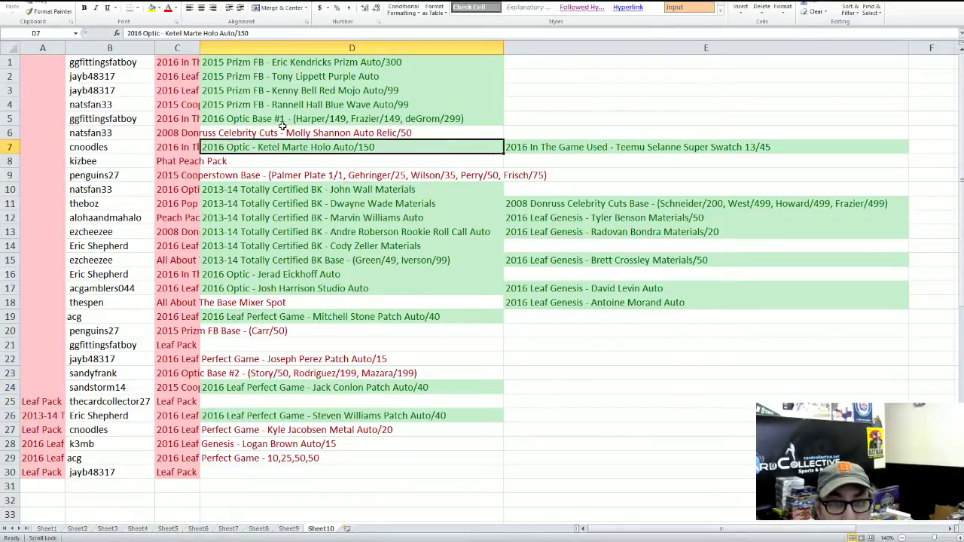
left_click(282, 121)
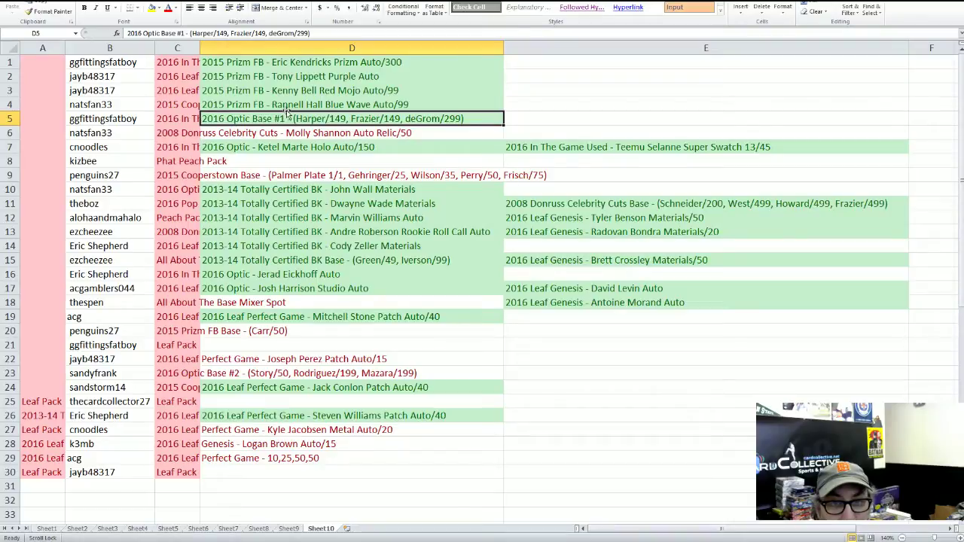
left_click_drag(286, 113, 35, 388)
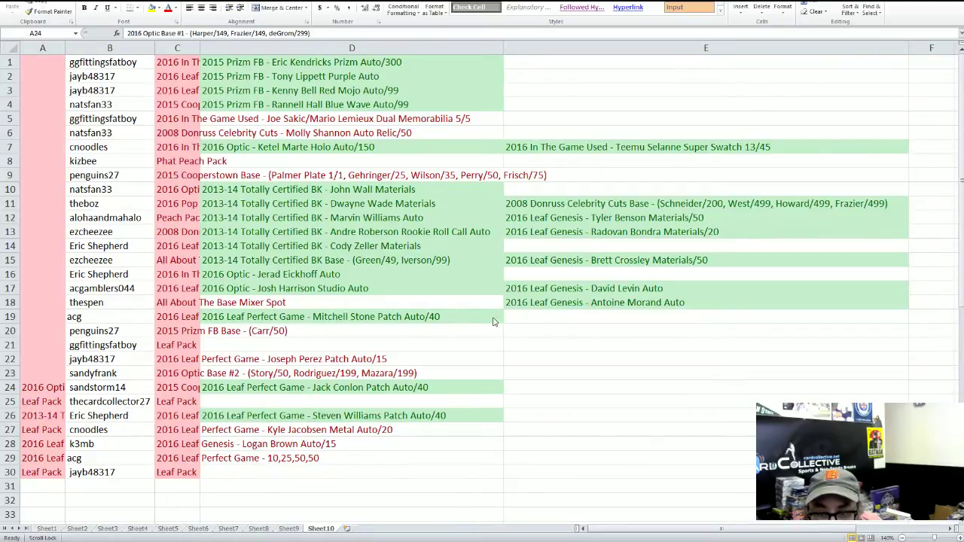
left_click(299, 273)
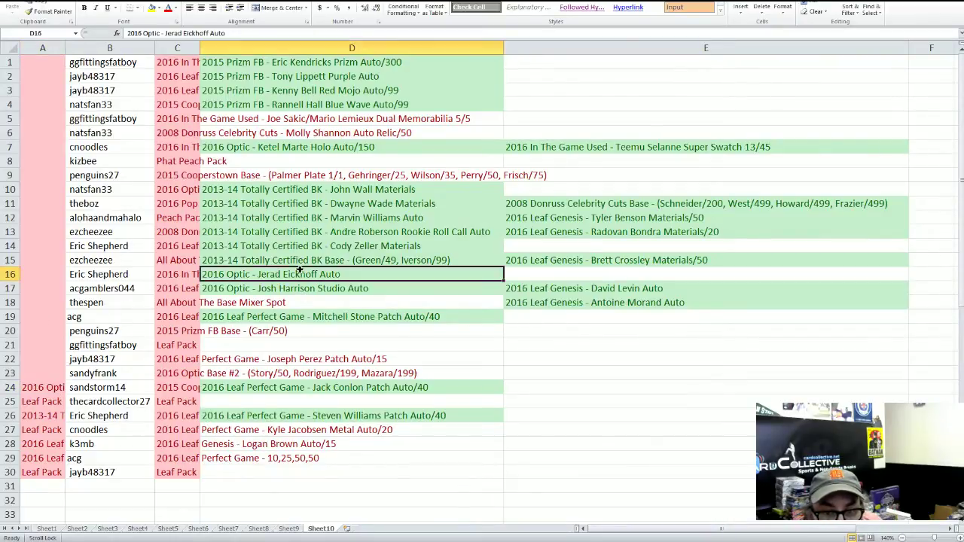
left_click_drag(299, 269, 54, 373)
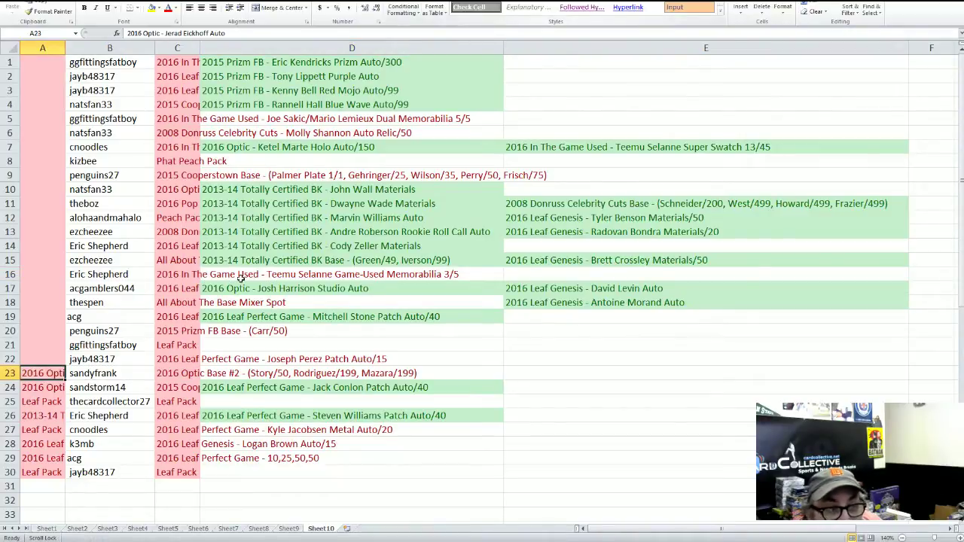
Move 2016 Leaf Genesis - David Levin Auto from E17 to A22 and 2013-14 Totally Certified BK Base - (Green/49, Iverson/99) from D15 to A21.
left_click(558, 298)
left_click(580, 285)
left_click_drag(580, 285, 53, 362)
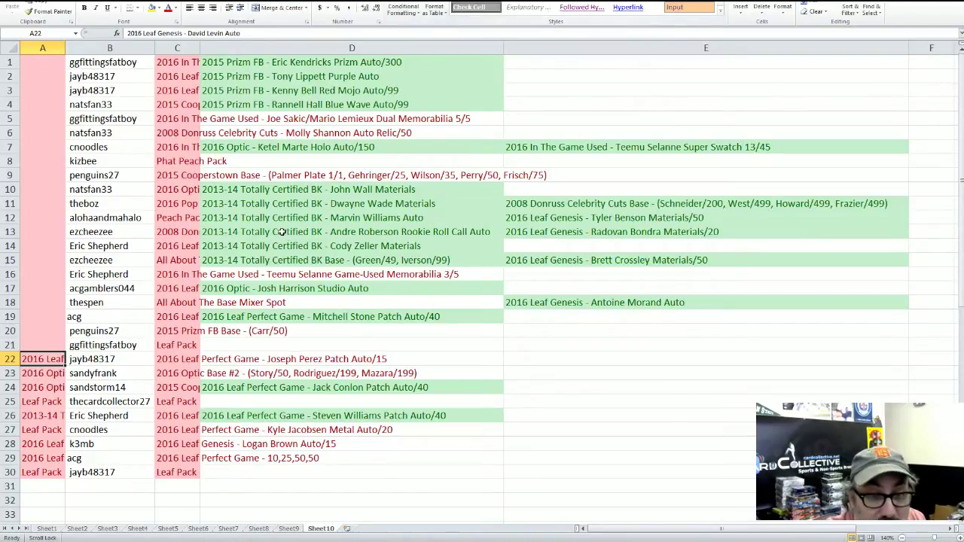
left_click(284, 256)
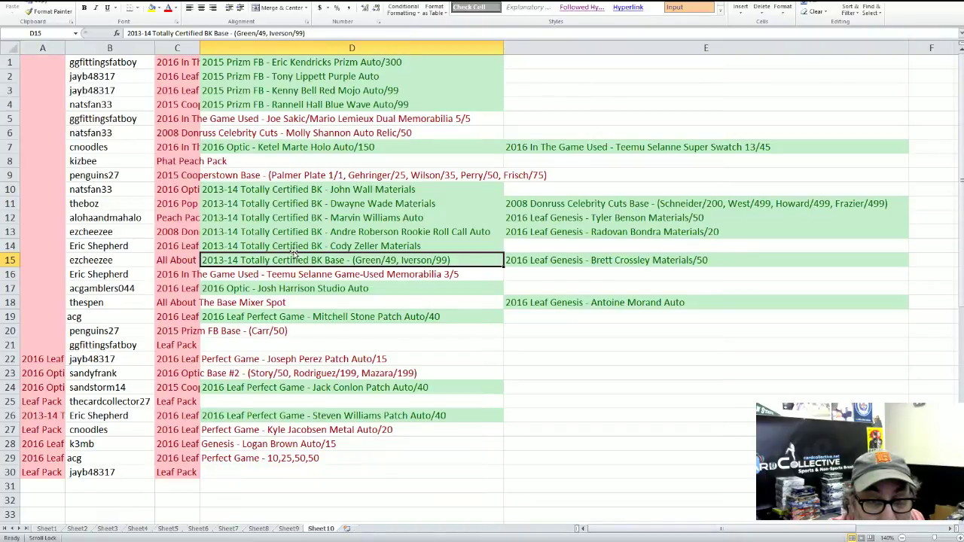
left_click_drag(294, 254, 39, 347)
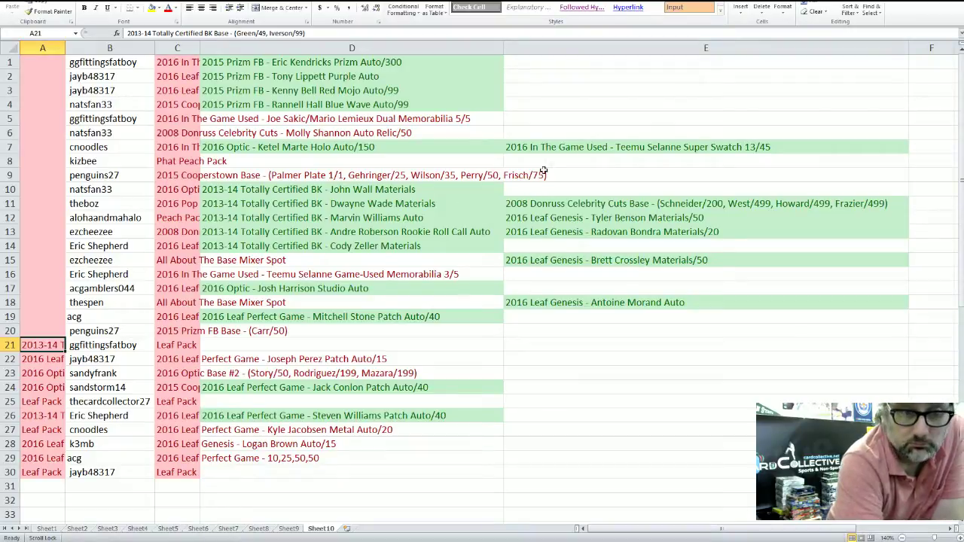
Move 2016 Leaf Genesis - Radovan Bondra Materials/20 from E13 to A20 and 2016 Leaf Perfect Game - Jack Conlon Patch Auto/40 from D24 to A19.
left_click(556, 205)
left_click(560, 218)
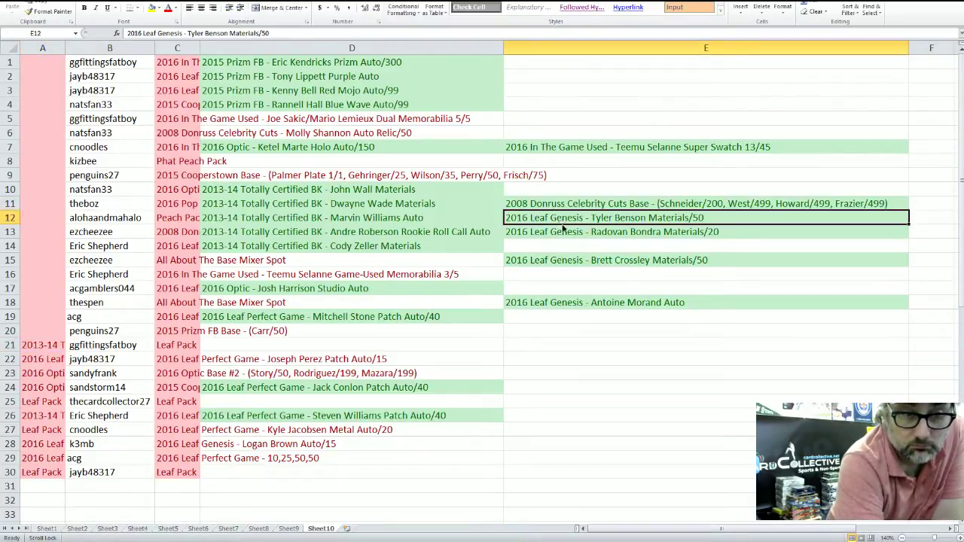
left_click(562, 228)
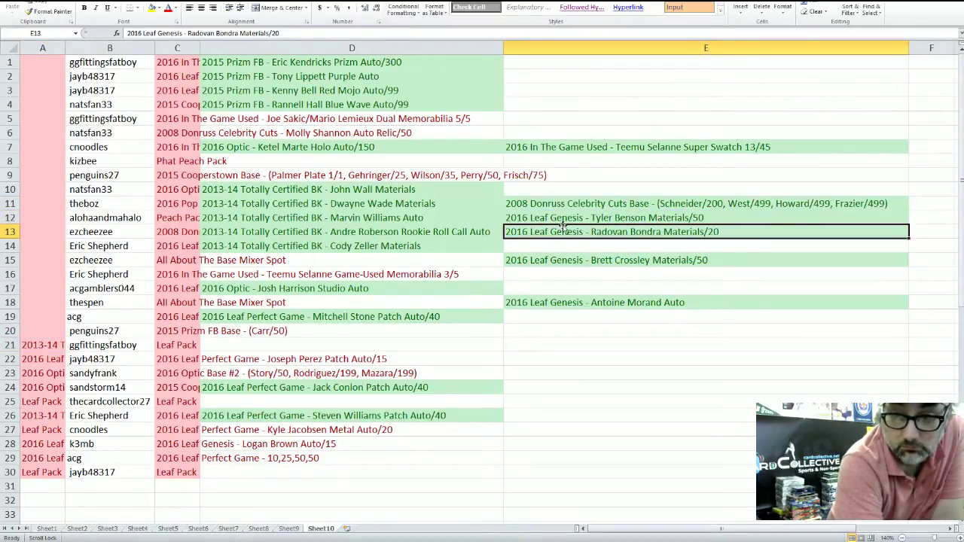
left_click_drag(561, 226, 47, 334)
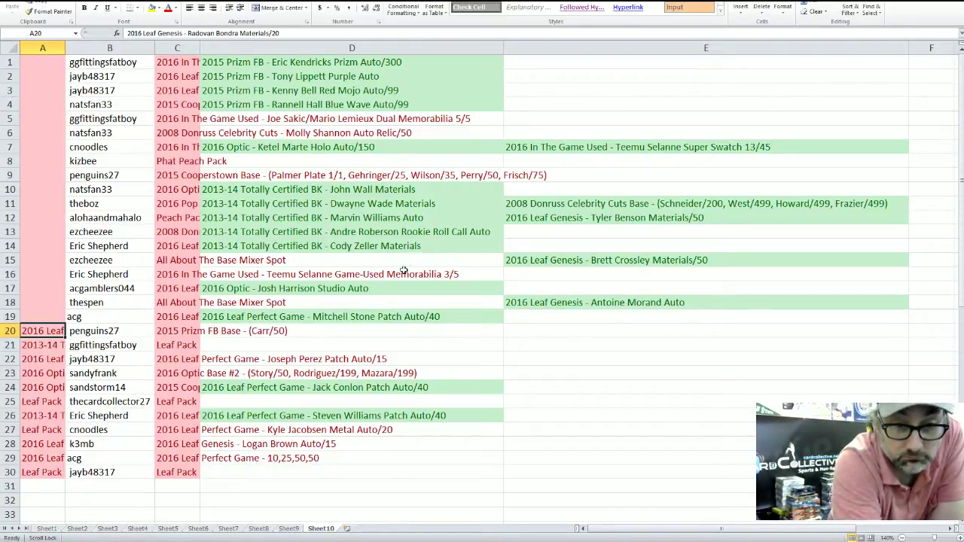
left_click(348, 384)
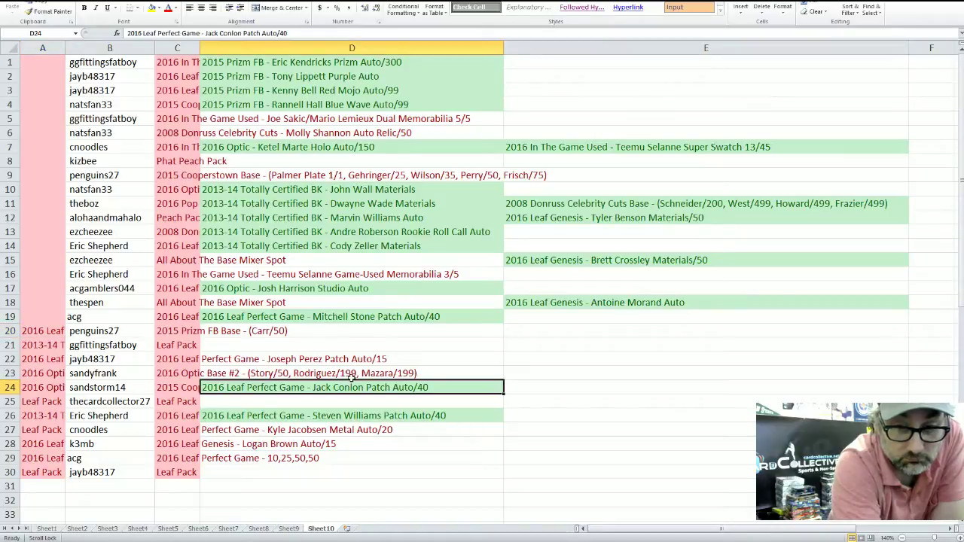
left_click_drag(348, 380, 43, 316)
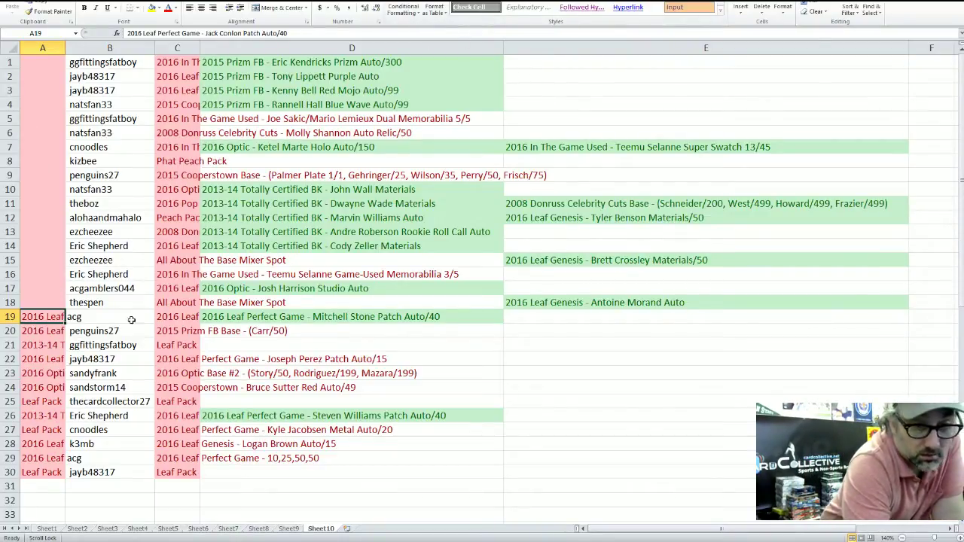
Move 2016 Leaf Perfect Game - Mitchell Stone Patch Auto/40 from D19 to A18 and 2016 Leaf Perfect Game - Steven Williams Patch Auto/40 from D26 to A17.
left_click(226, 319)
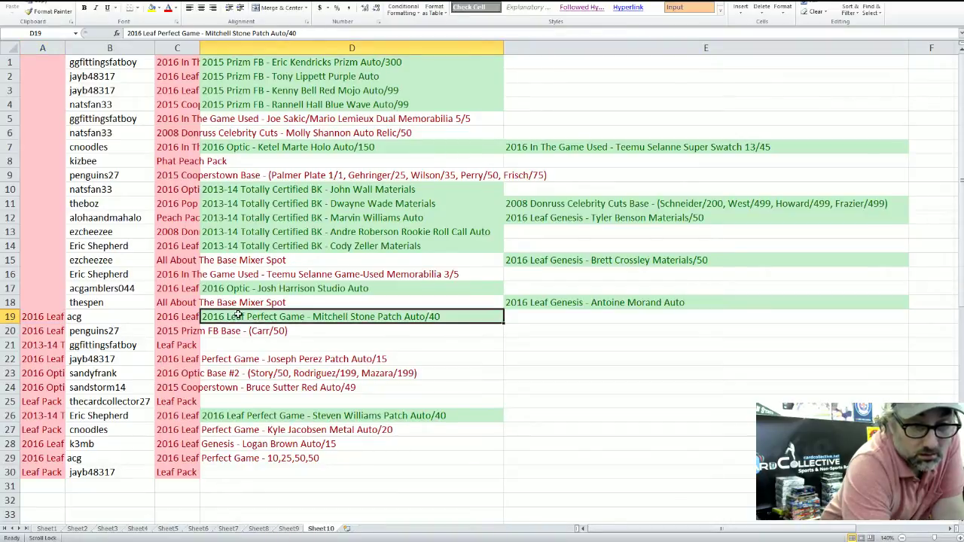
left_click_drag(240, 309, 56, 297)
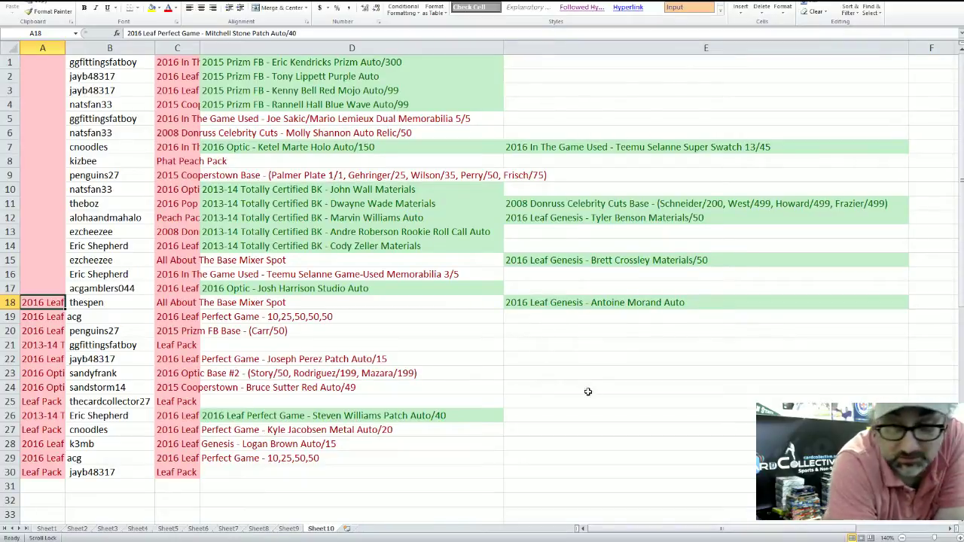
left_click(439, 422)
left_click_drag(435, 411, 44, 289)
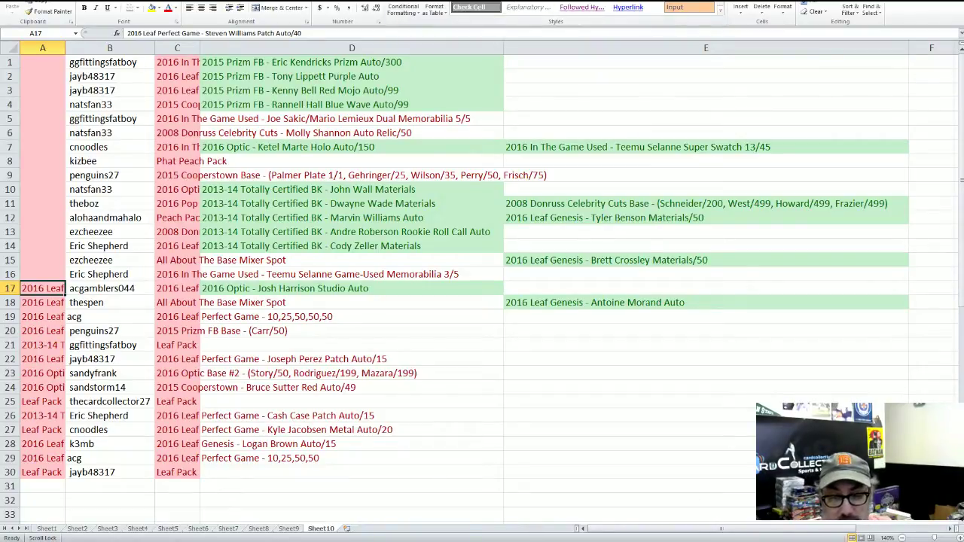
Check the participant's pick in the chat, moving 2008 Donruss Celebrity Cuts Base from E11 to A16, and move 2016 Optic - Ketel Marte Holo Auto/150 from D7 to A15.
key("alt+Tab")
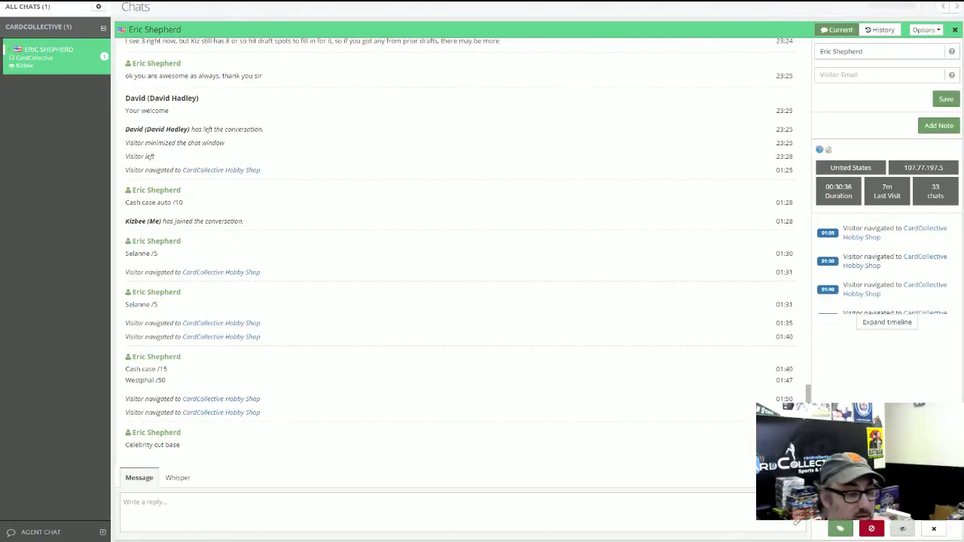
key("alt+Tab")
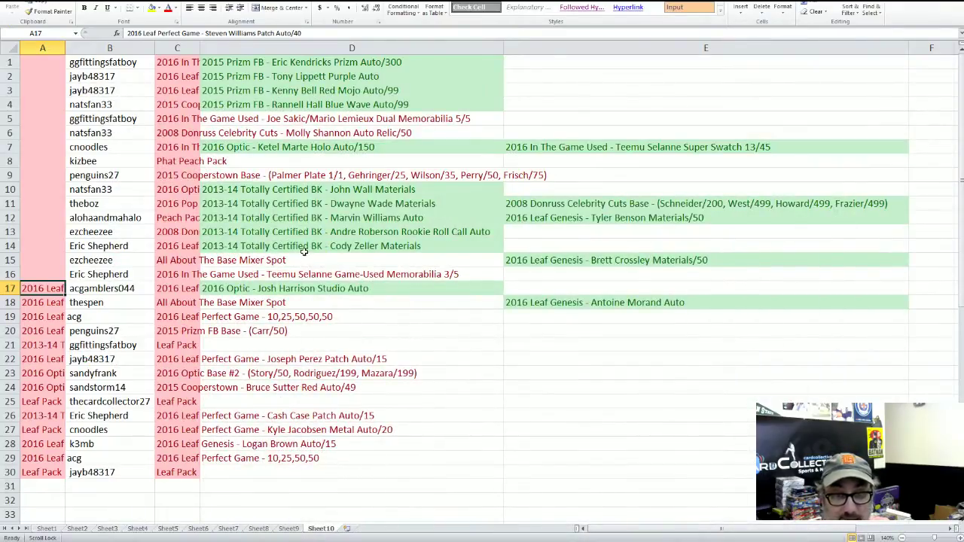
left_click(585, 205)
left_click_drag(586, 196, 51, 280)
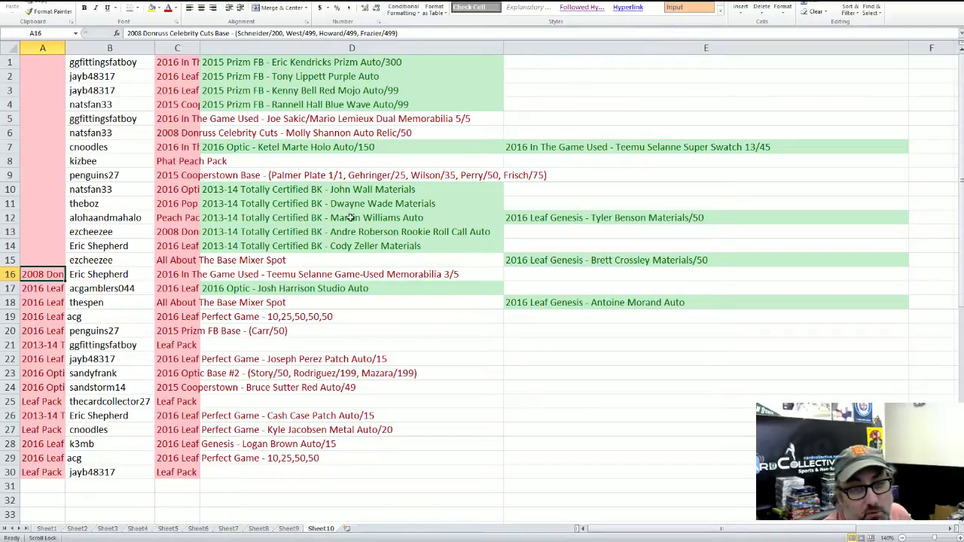
left_click(348, 150)
left_click_drag(348, 141, 50, 265)
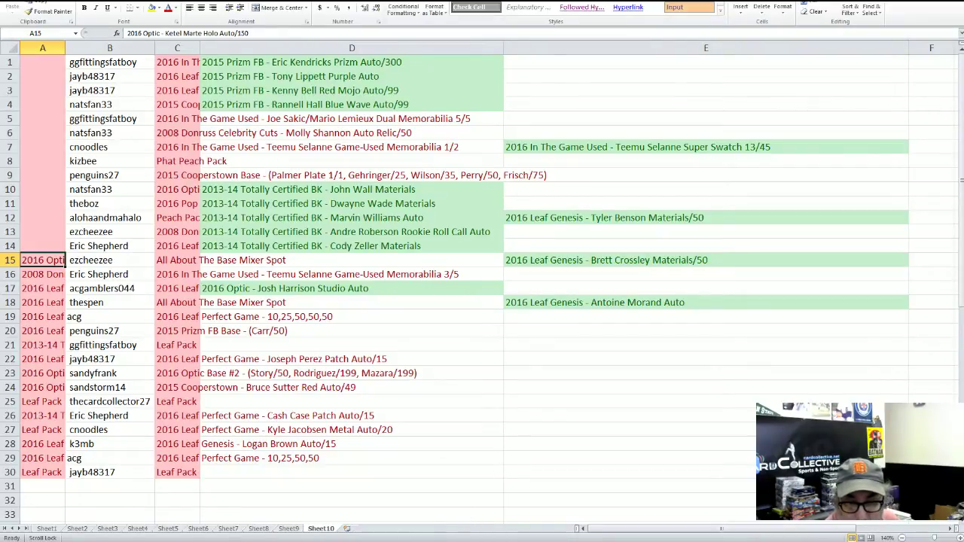
Check the chat for the row 14 participant's pick and move 2015 Prizm FB - Kenny Bell Red Mojo Auto/99 from D3 to A14.
key("alt+Tab")
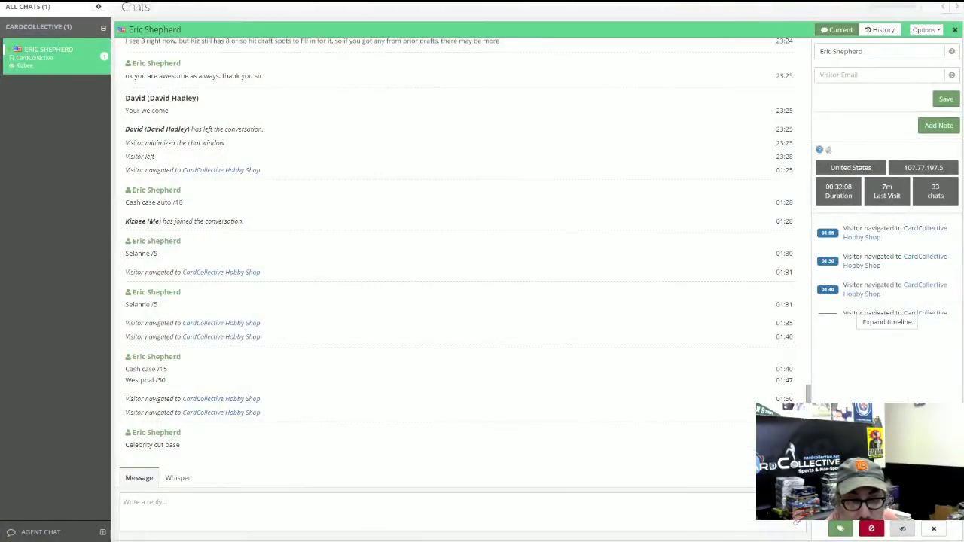
key("alt+Tab")
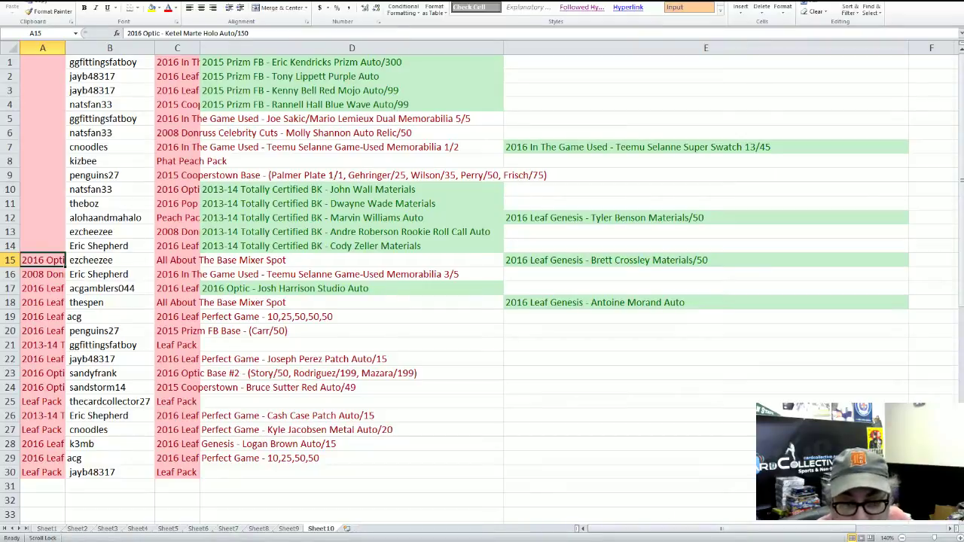
key("alt+Tab")
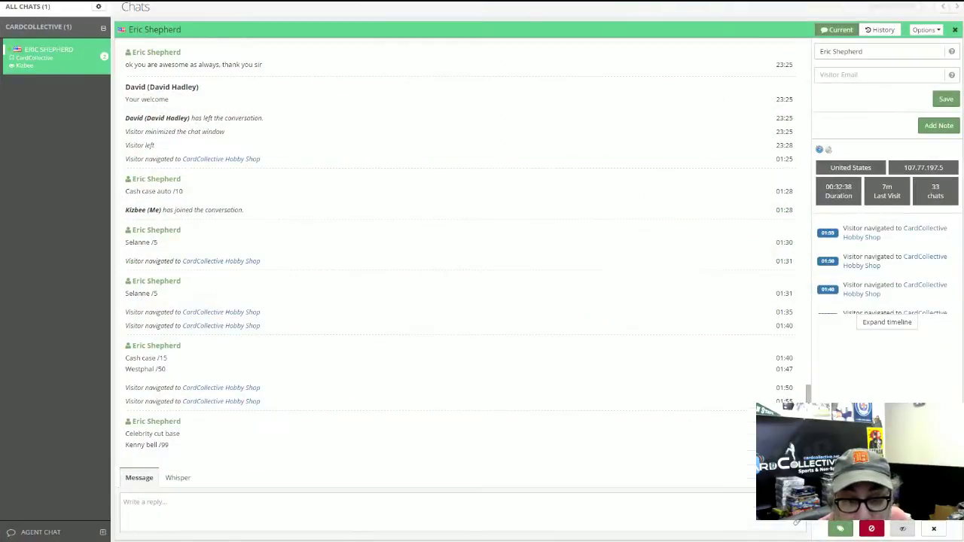
key("alt+Tab")
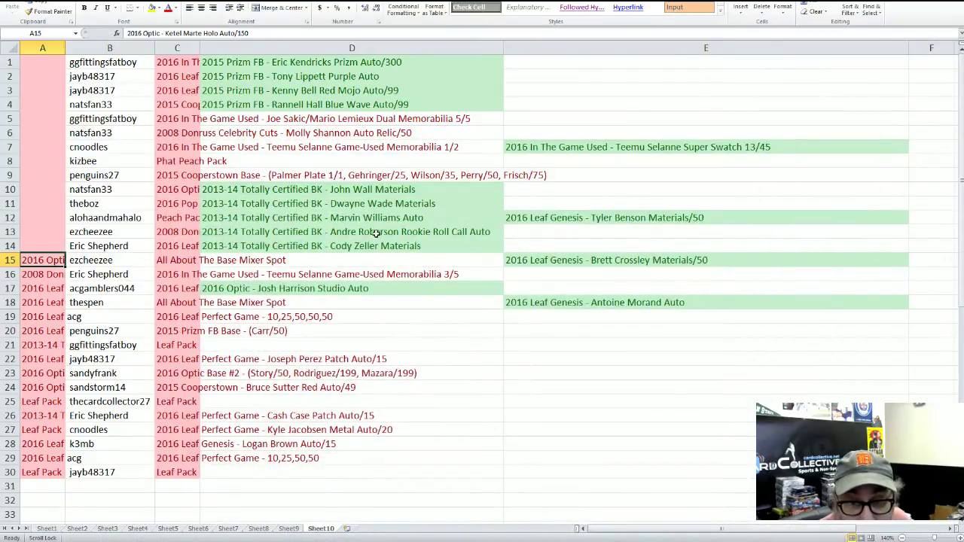
left_click(344, 91)
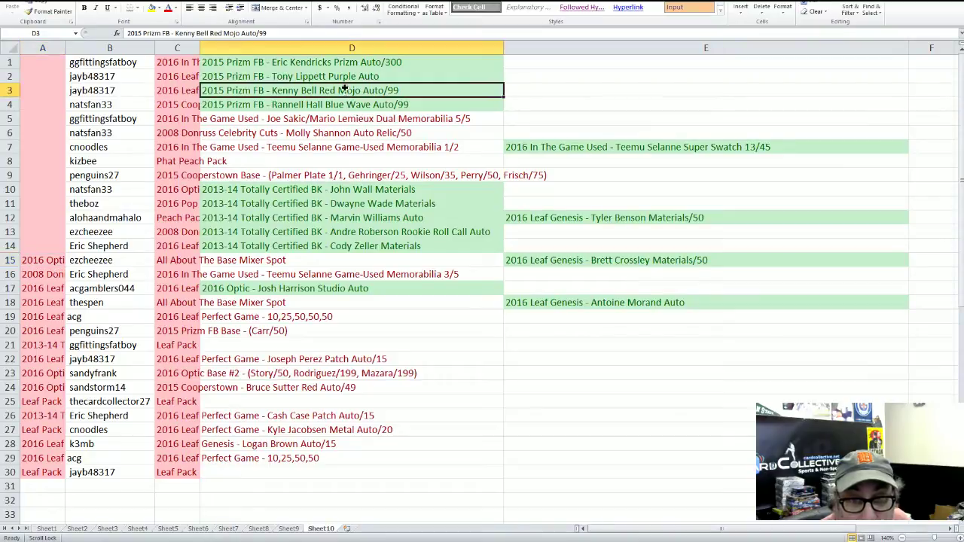
left_click_drag(344, 84, 30, 242)
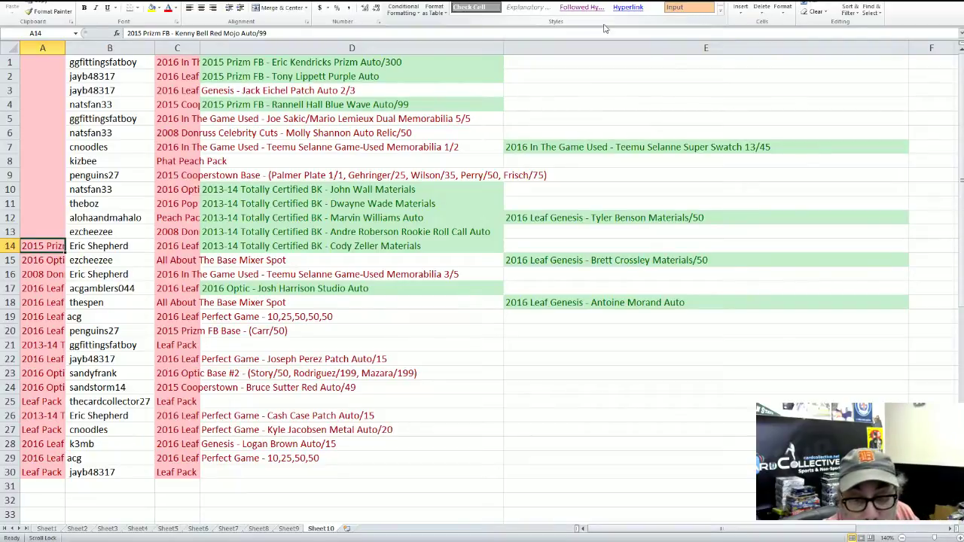
Move 2016 Optic - Josh Harrison Studio Auto from D17 to A13 and 2016 Leaf Genesis - Antoine Morand Auto from E18 to A12.
left_click(338, 274)
left_click(343, 285)
left_click_drag(345, 294, 45, 232)
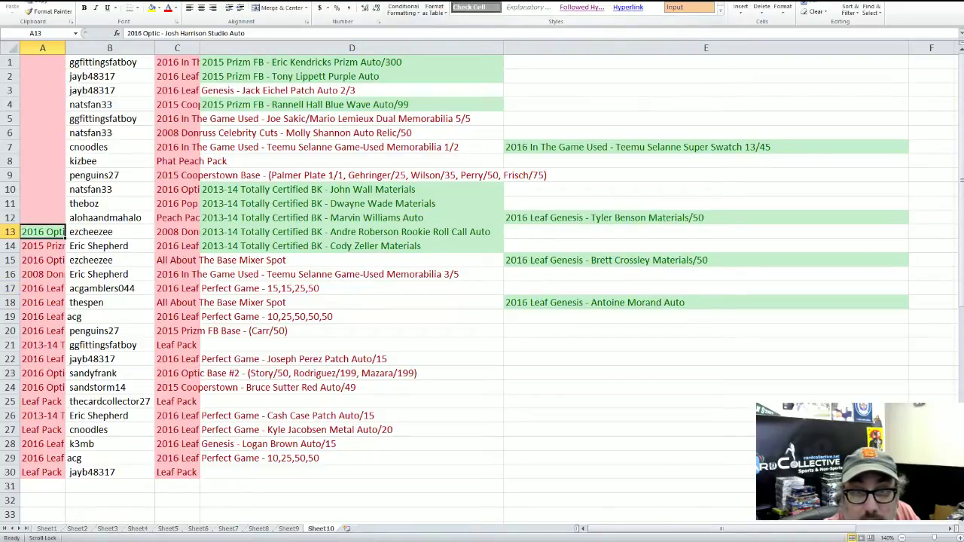
left_click(34, 214)
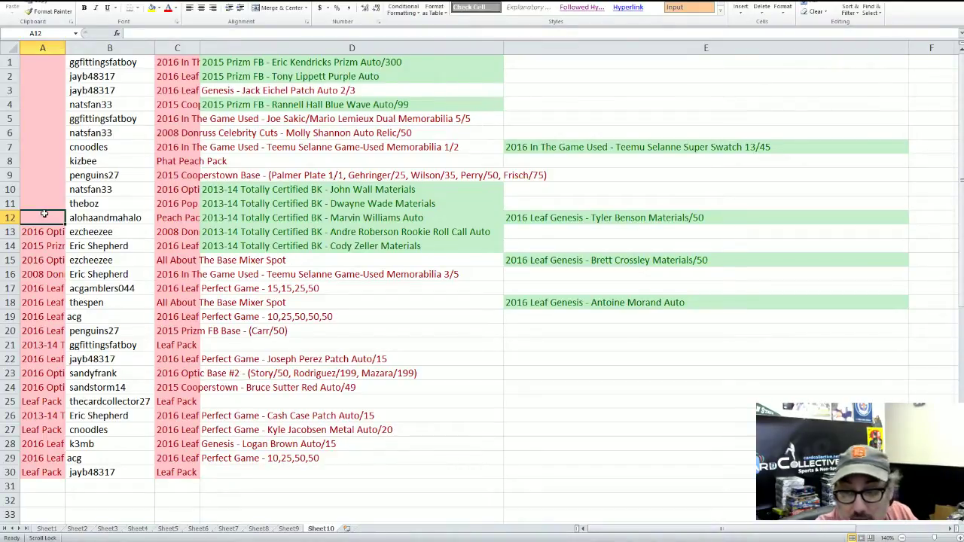
left_click(734, 298)
left_click_drag(735, 298, 38, 217)
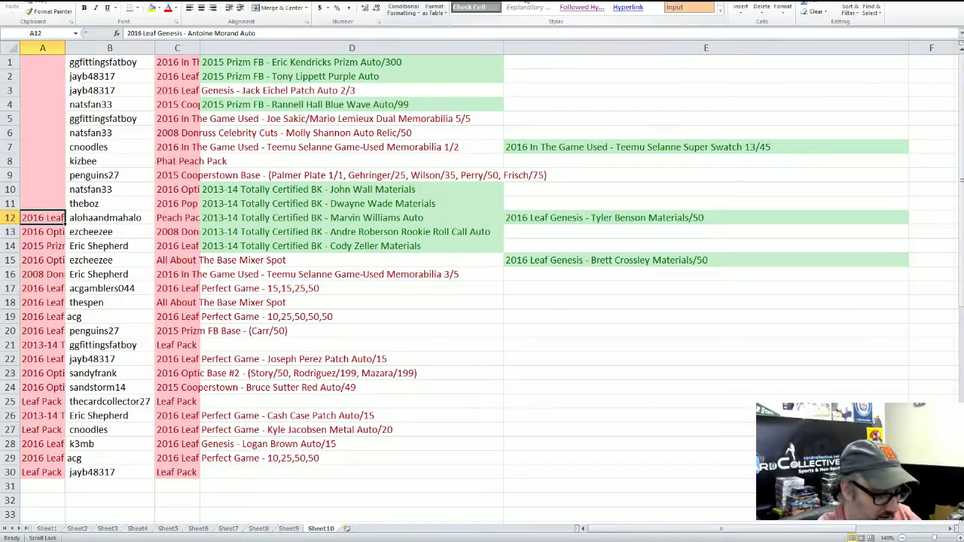
key("F4")
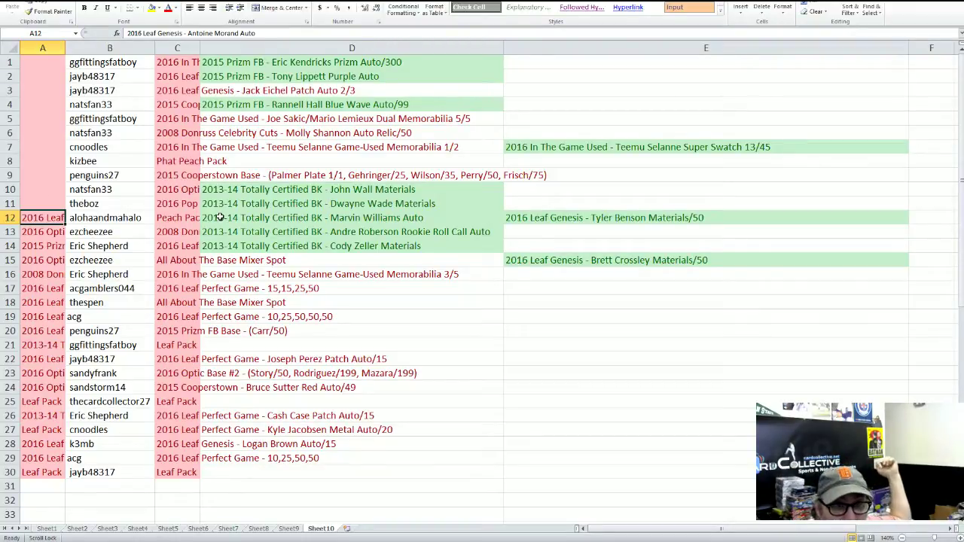
Move 2015 Prizm FB - Rannell Hall Blue Wave Auto/99 from D4 to A11 and 2013-14 Totally Certified BK - John Wall Materials from D10 to A10.
left_click(268, 104)
left_click_drag(269, 102, 58, 205)
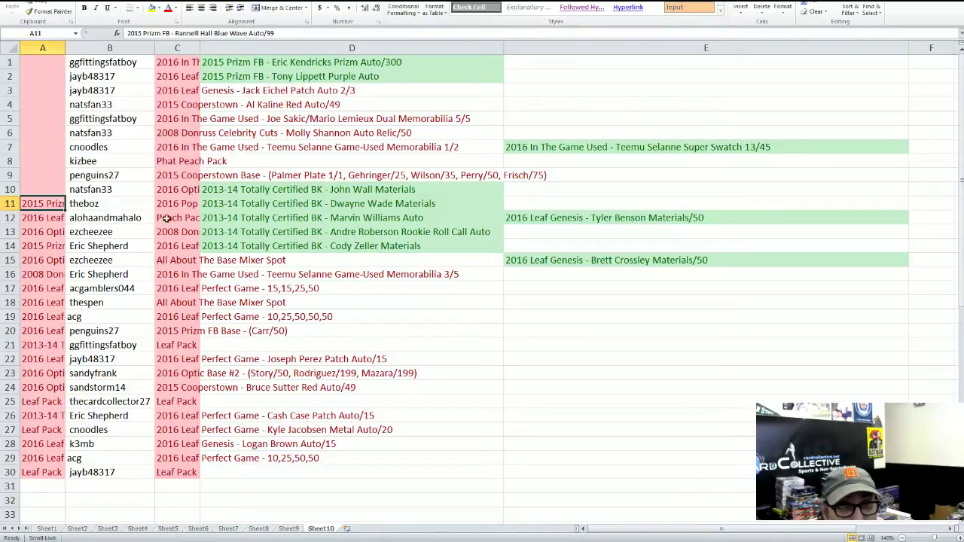
left_click(220, 189)
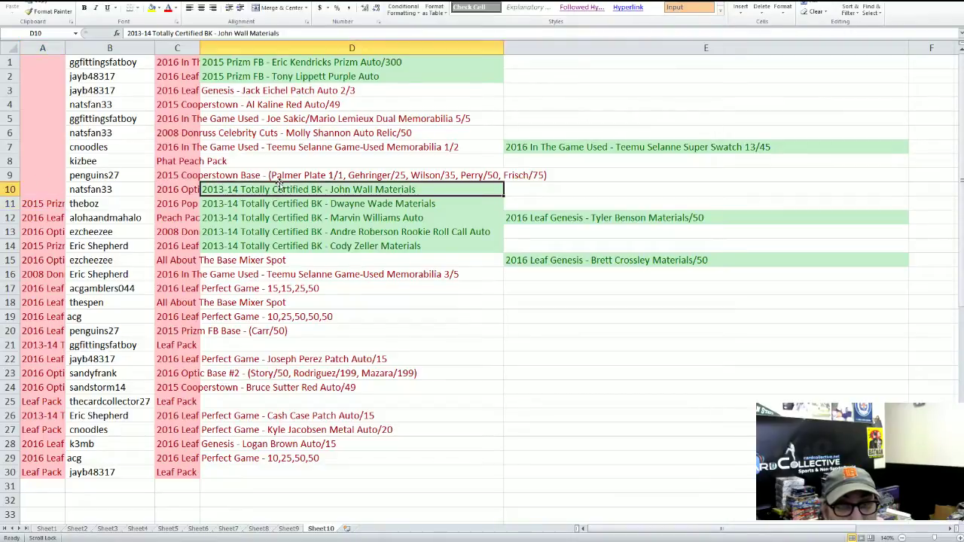
left_click_drag(201, 189, 42, 189)
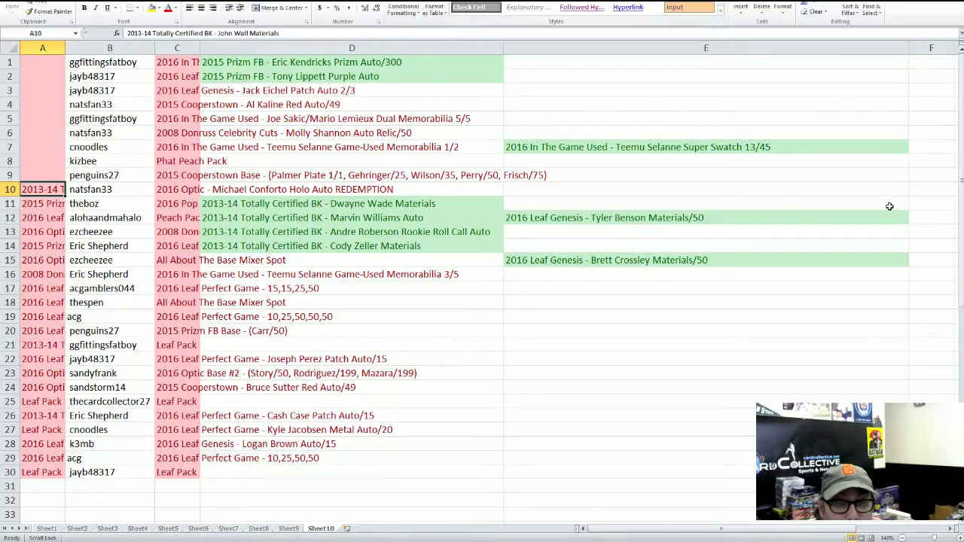
Move 2016 In The Game Used - Teemu Selanne Super Swatch 13/45 from E7 to A9 and 2013-14 Totally Certified BK - Dwayne Wade Materials from D11 to A8.
left_click(656, 143)
left_click_drag(655, 138, 43, 173)
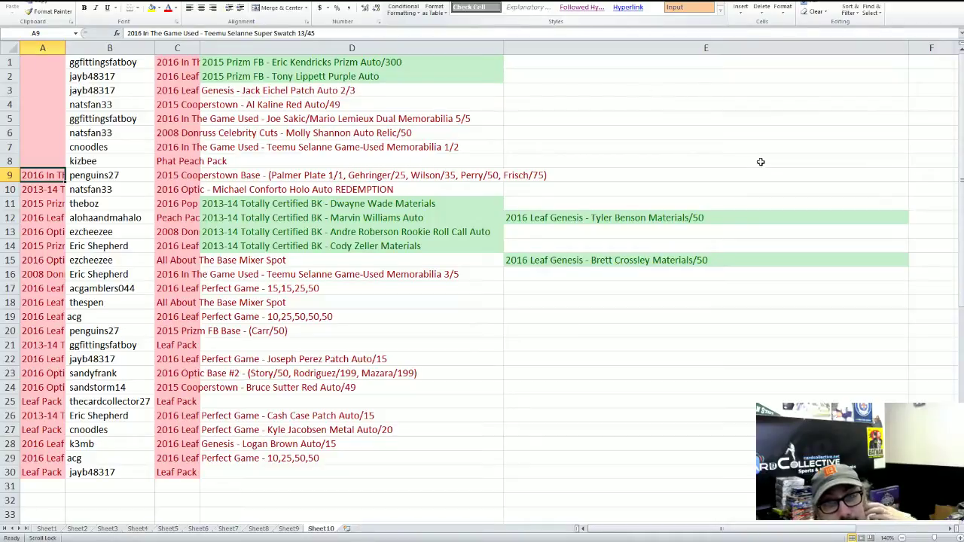
left_click(454, 219)
left_click(439, 202)
left_click_drag(439, 198, 47, 162)
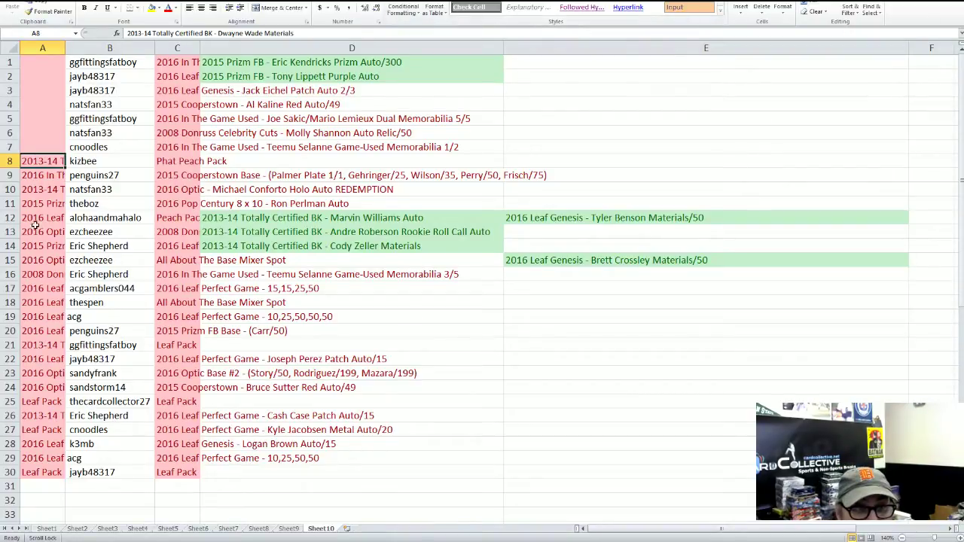
Move 2016 Leaf Genesis - Tyler Benson Materials/50 from E12 to A7 and 2016 Leaf Genesis - Brett Crossley Materials/50 from E15 to A6.
left_click(667, 211)
left_click_drag(667, 210, 53, 148)
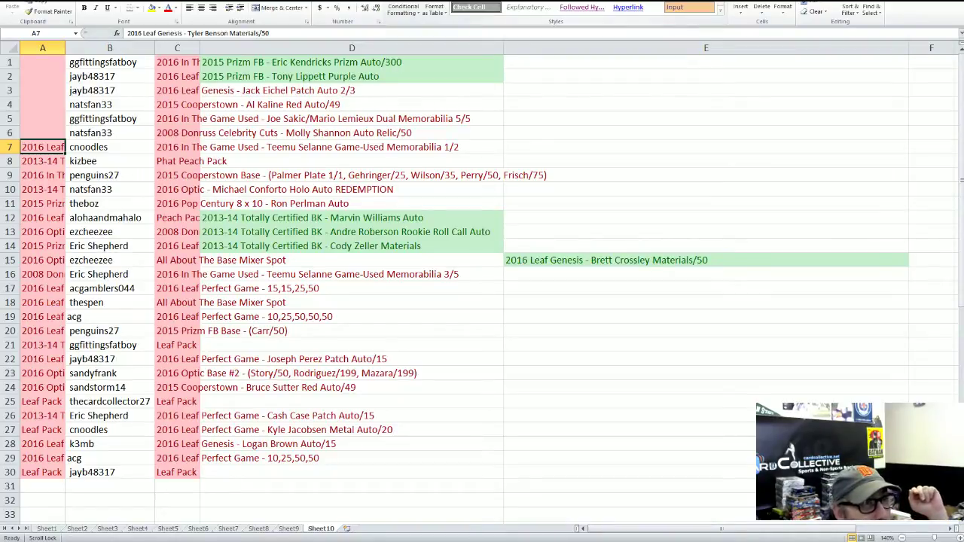
left_click(693, 276)
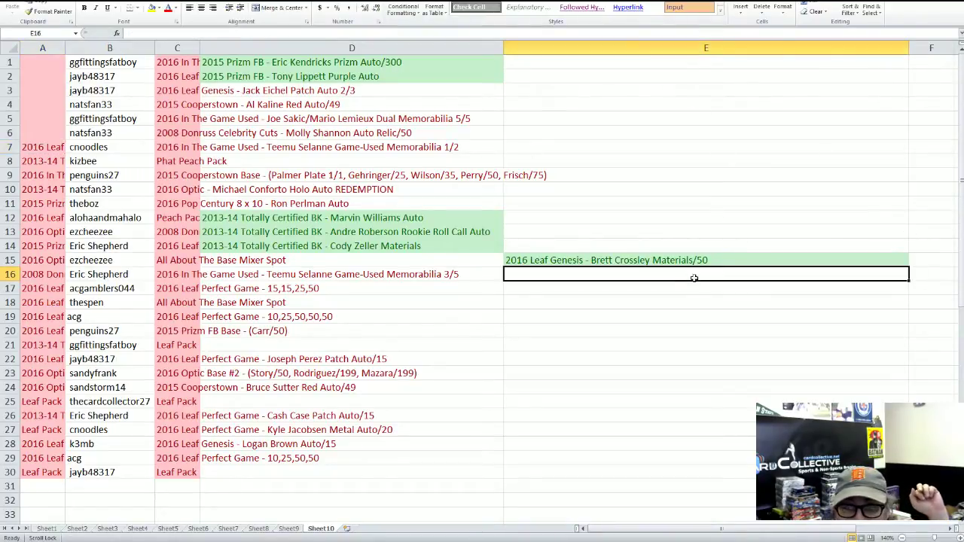
left_click(690, 260)
left_click_drag(689, 266, 51, 130)
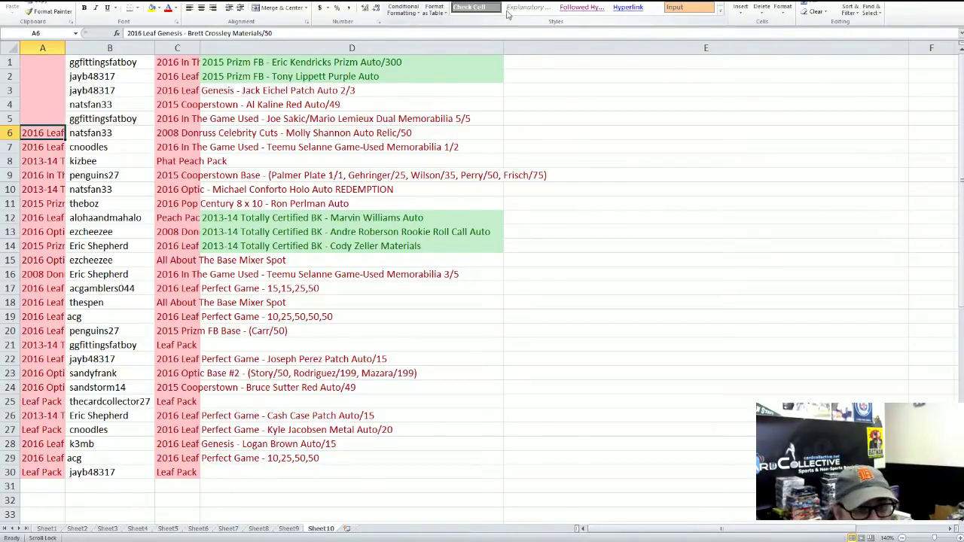
Move 2013-14 Totally Certified BK - Andre Roberson Rookie Roll Call Auto from D13 to A5 and 2015 Prizm FB - Tony Lippett Purple Auto from D2 to A4.
left_click(289, 233)
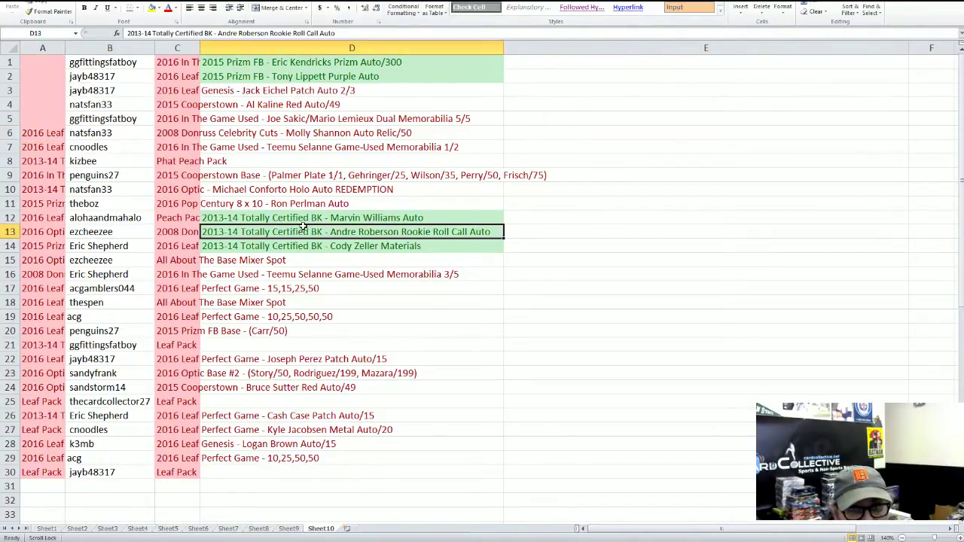
left_click_drag(303, 228, 43, 119)
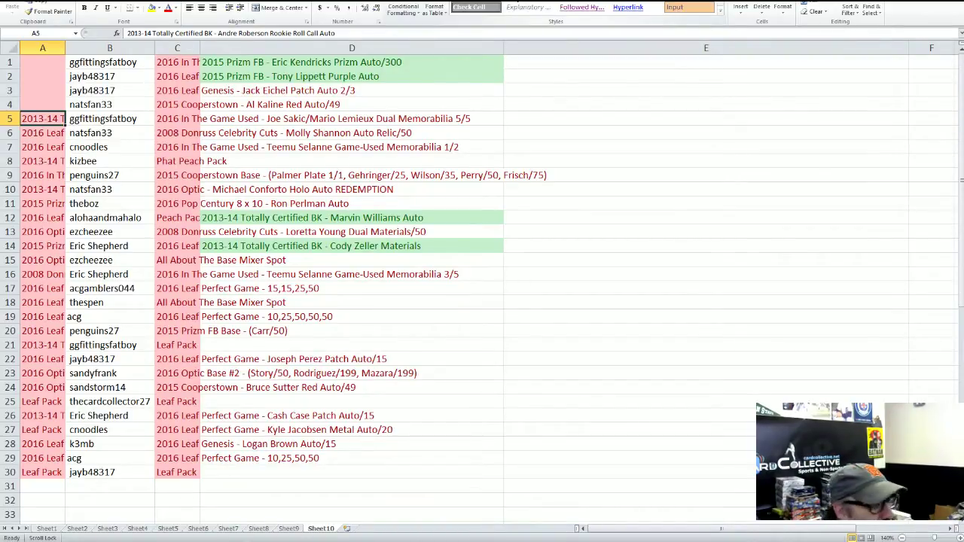
left_click(339, 76)
left_click_drag(339, 76, 52, 113)
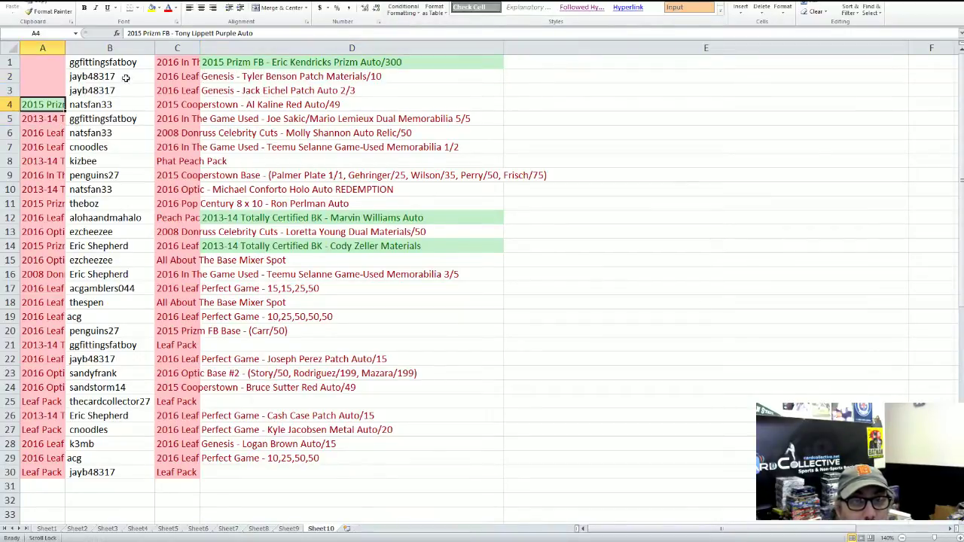
Move 2015 Prizm FB - Eric Kendricks Prizm Auto/300 from D1 to A3.
left_click(58, 91)
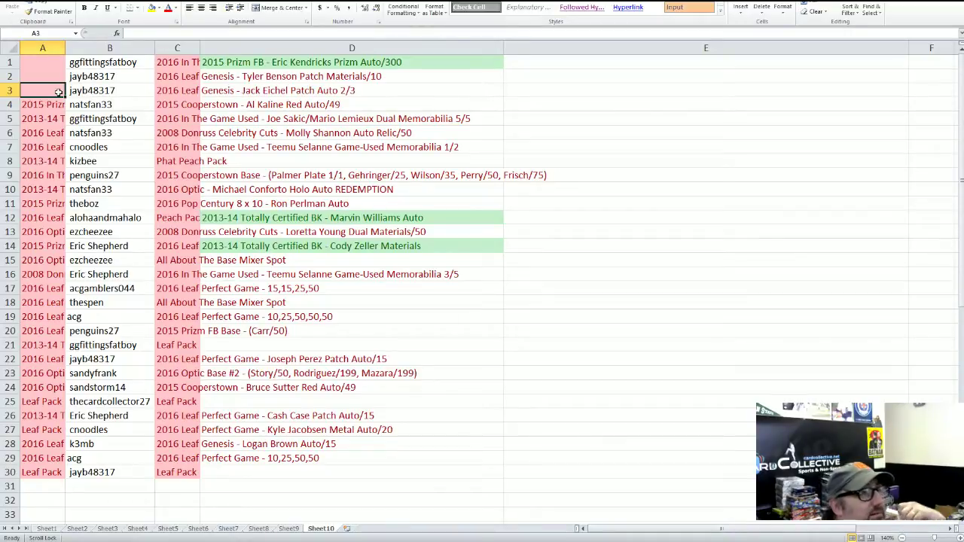
left_click(214, 62)
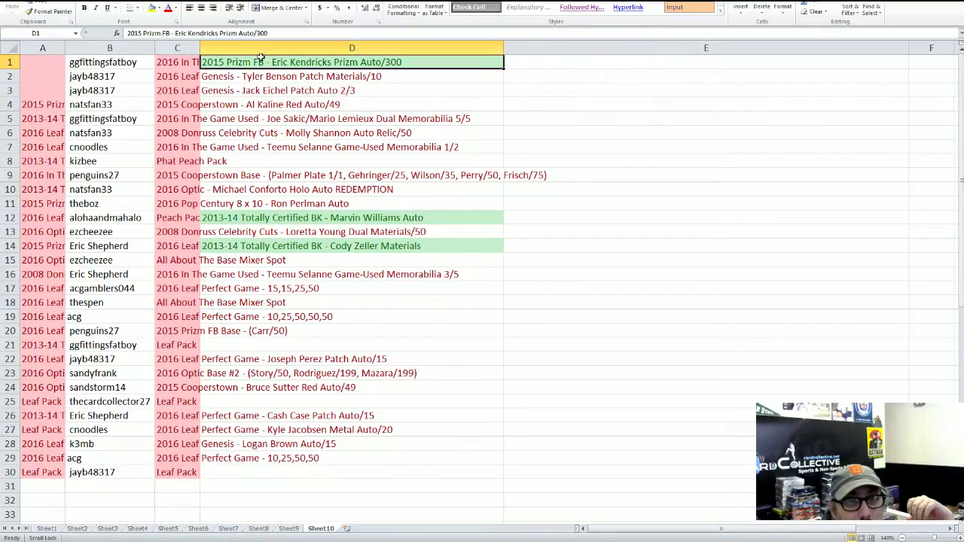
left_click_drag(260, 55, 56, 91)
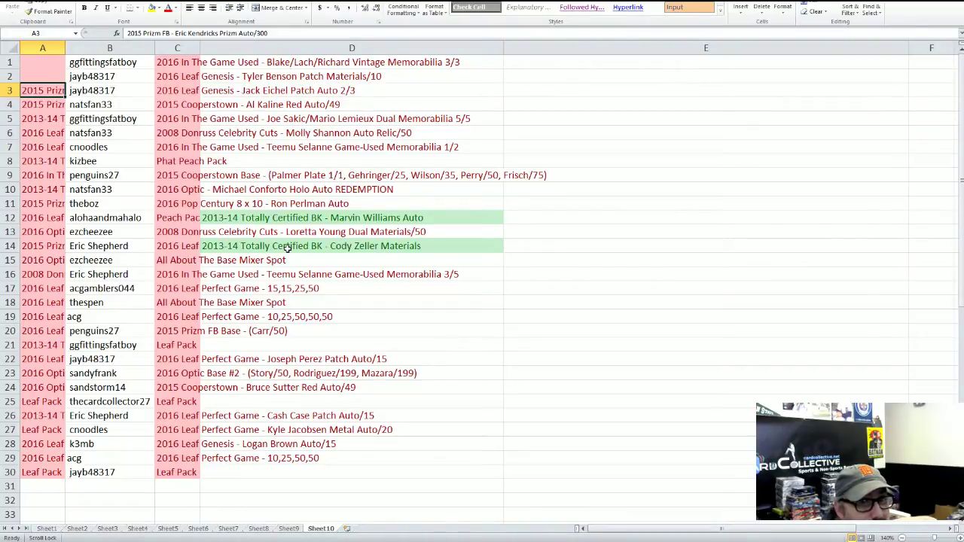
Move 2013-14 Totally Certified BK - Marvin Williams Auto from D12 to A2 and 2013-14 Totally Certified BK - Cody Zeller Materials from D14 to A1.
left_click(288, 220)
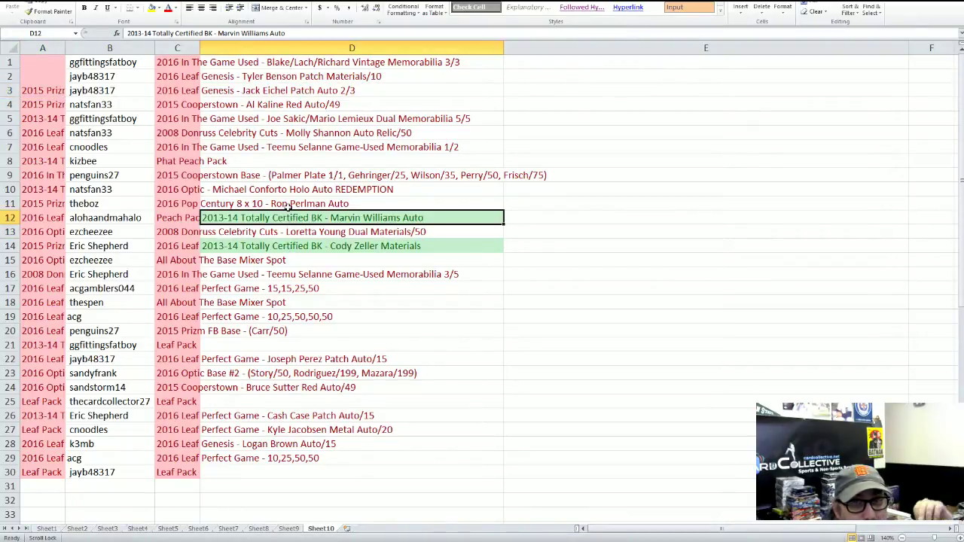
left_click_drag(288, 213, 45, 78)
left_click(241, 246)
left_click_drag(243, 240, 45, 65)
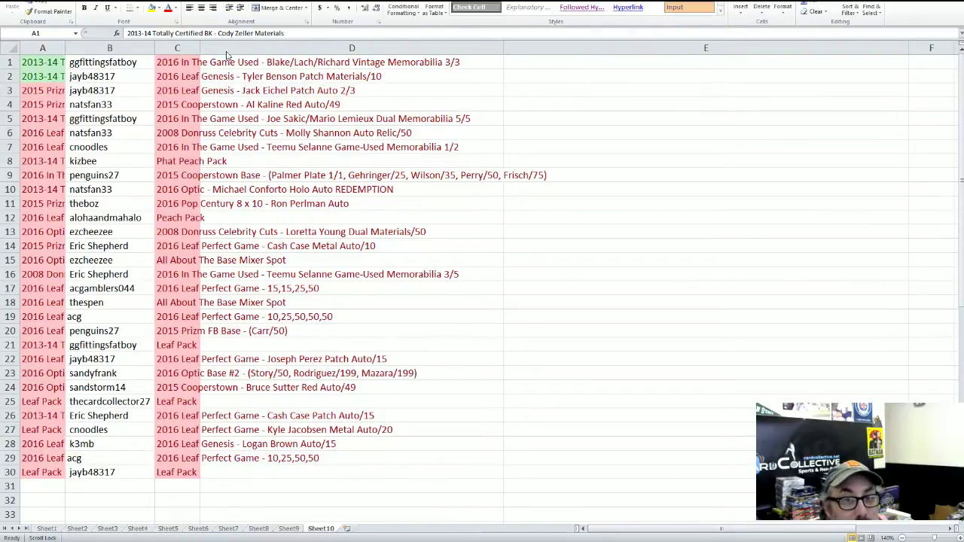
Autofit the widths of columns C and A to show both full pick lists beside the participants' names.
double_click(200, 46)
left_click(203, 47)
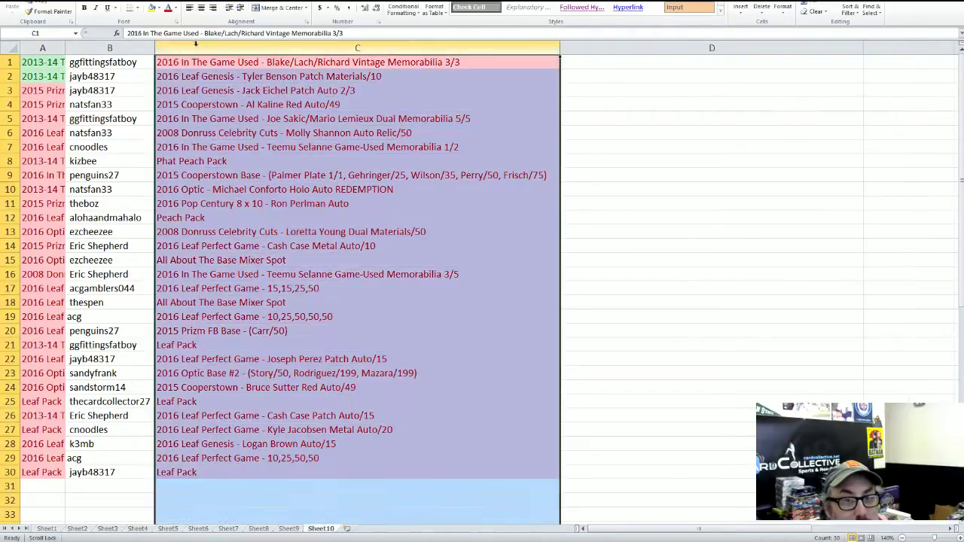
left_click(89, 47)
double_click(66, 48)
left_click(66, 48)
left_click(744, 383)
left_click(615, 468)
left_click(541, 347)
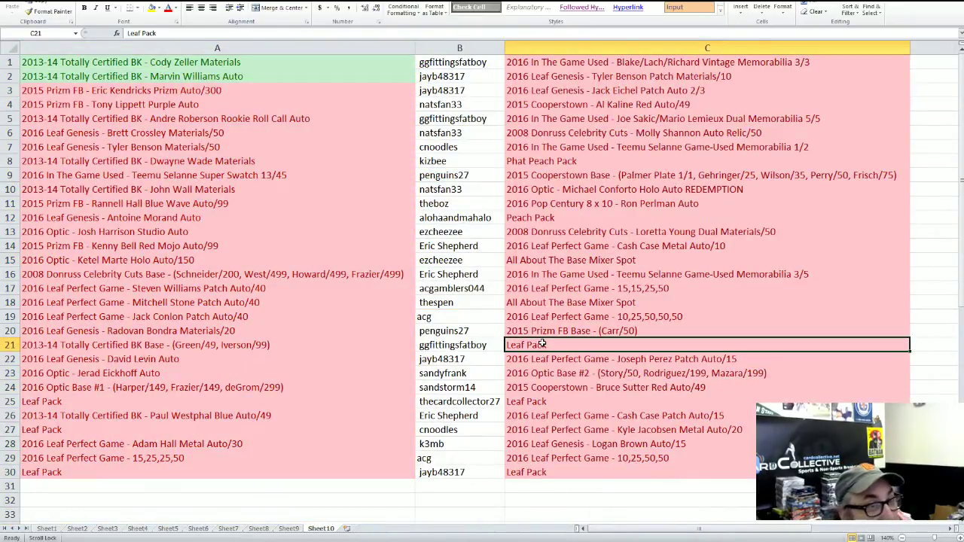